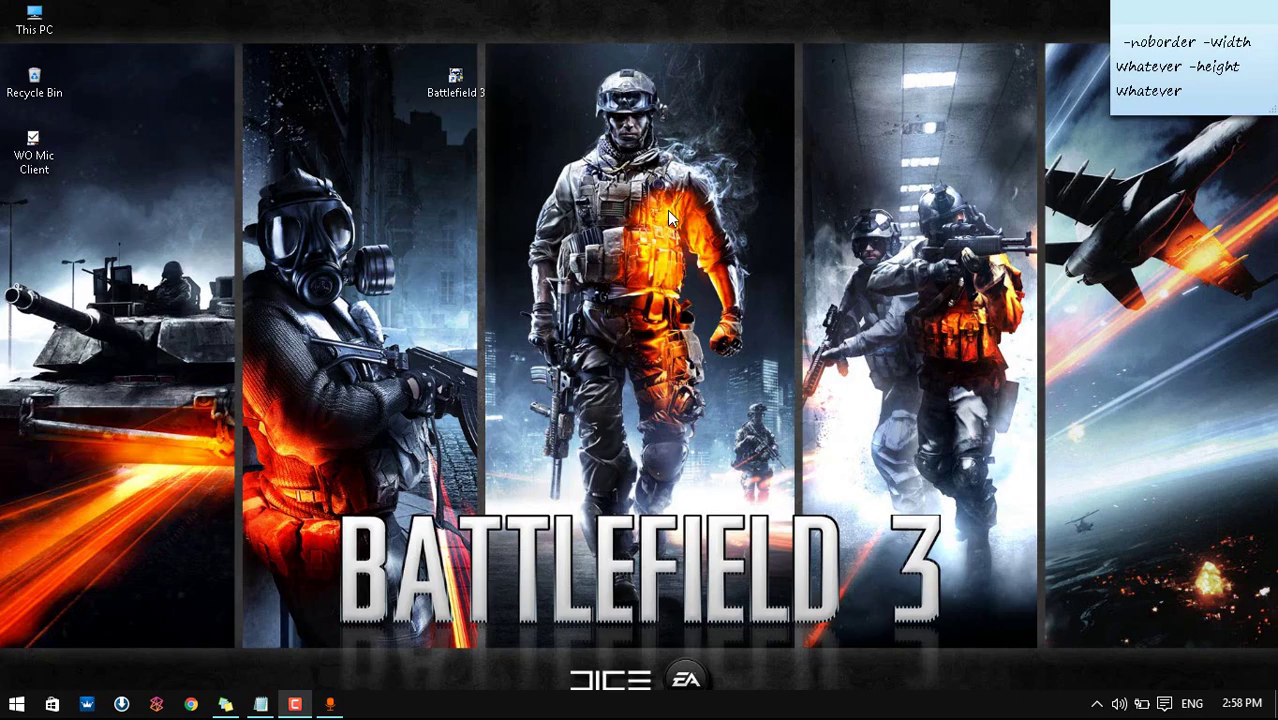
# Select the Battlefield 3 shortcut, refresh the desktop, and briefly view Personalization settings.
pyautogui.moveTo(614, 25); pyautogui.dragTo(331, 195)
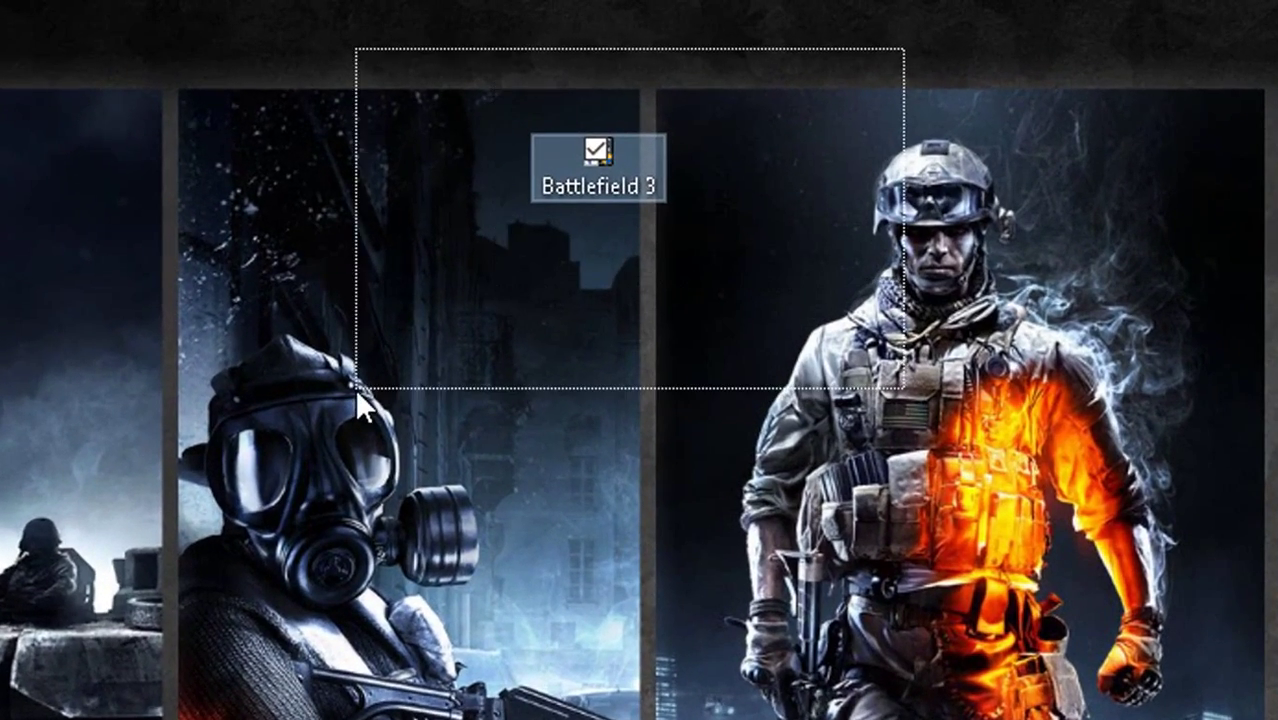
pyautogui.moveTo(355, 388); pyautogui.dragTo(355, 388)
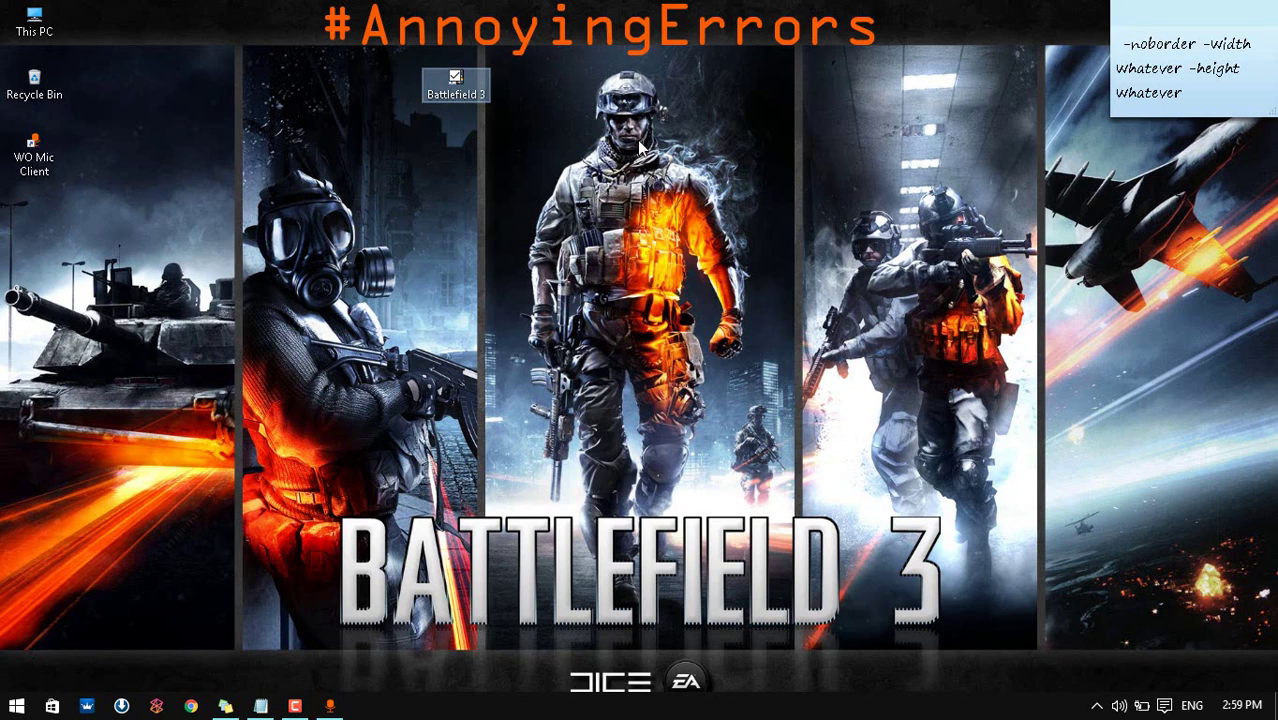
pyautogui.rightClick(594, 212)
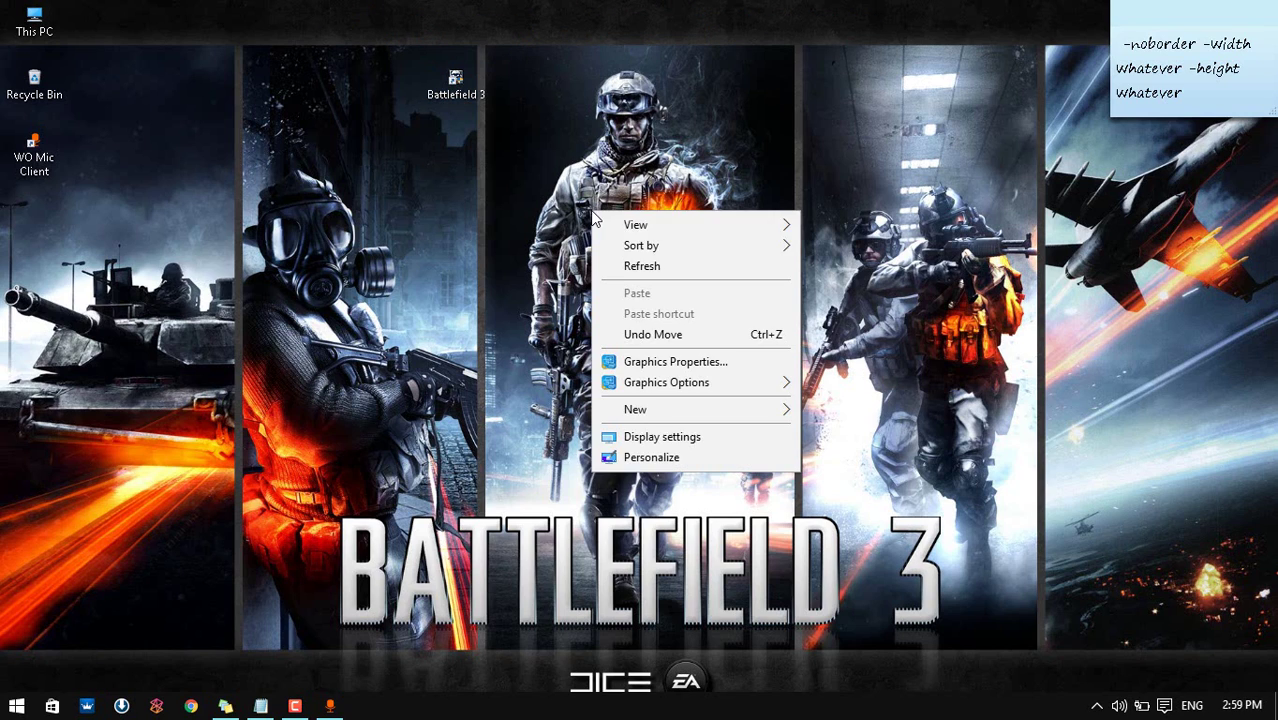
pyautogui.click(620, 265)
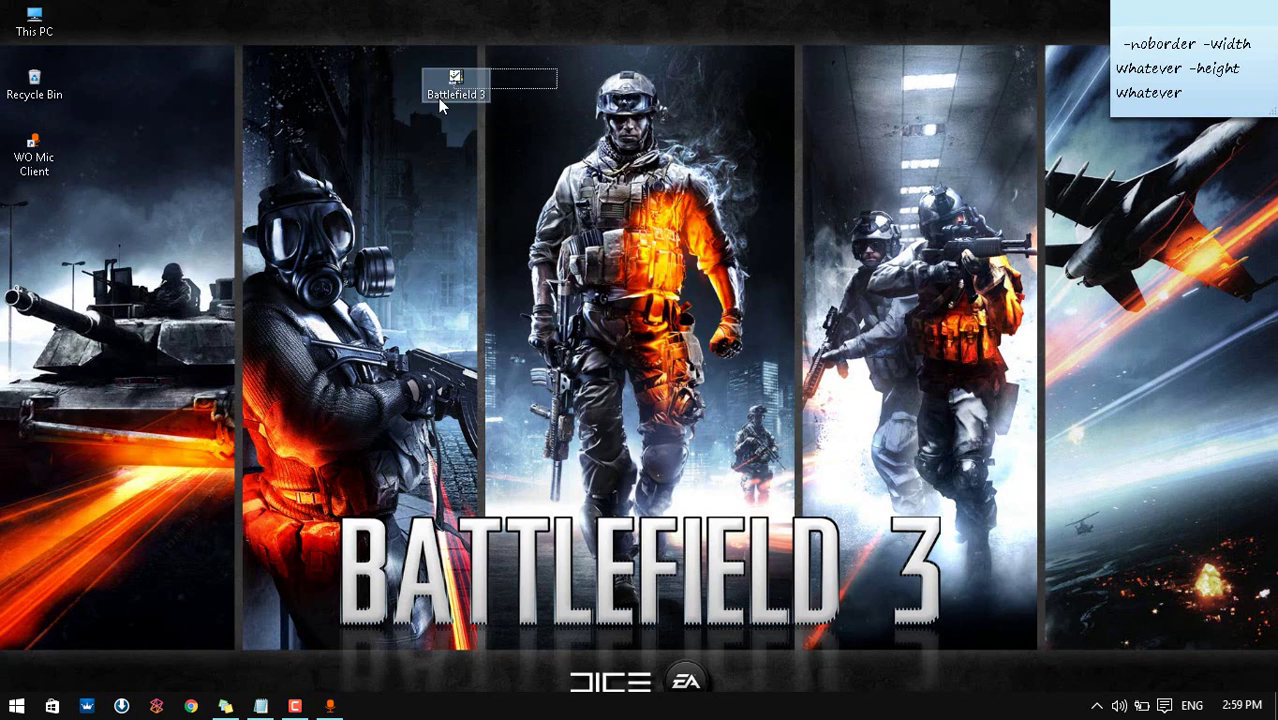
pyautogui.rightClick(552, 226)
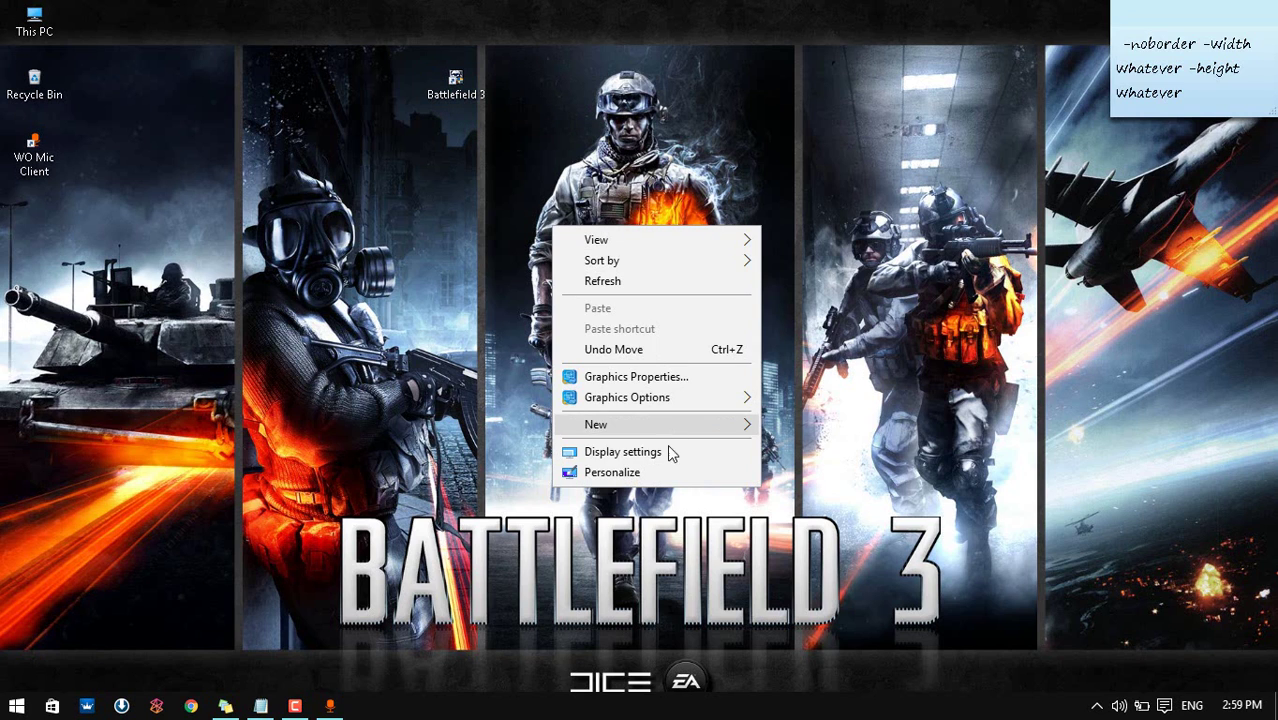
pyautogui.click(612, 472)
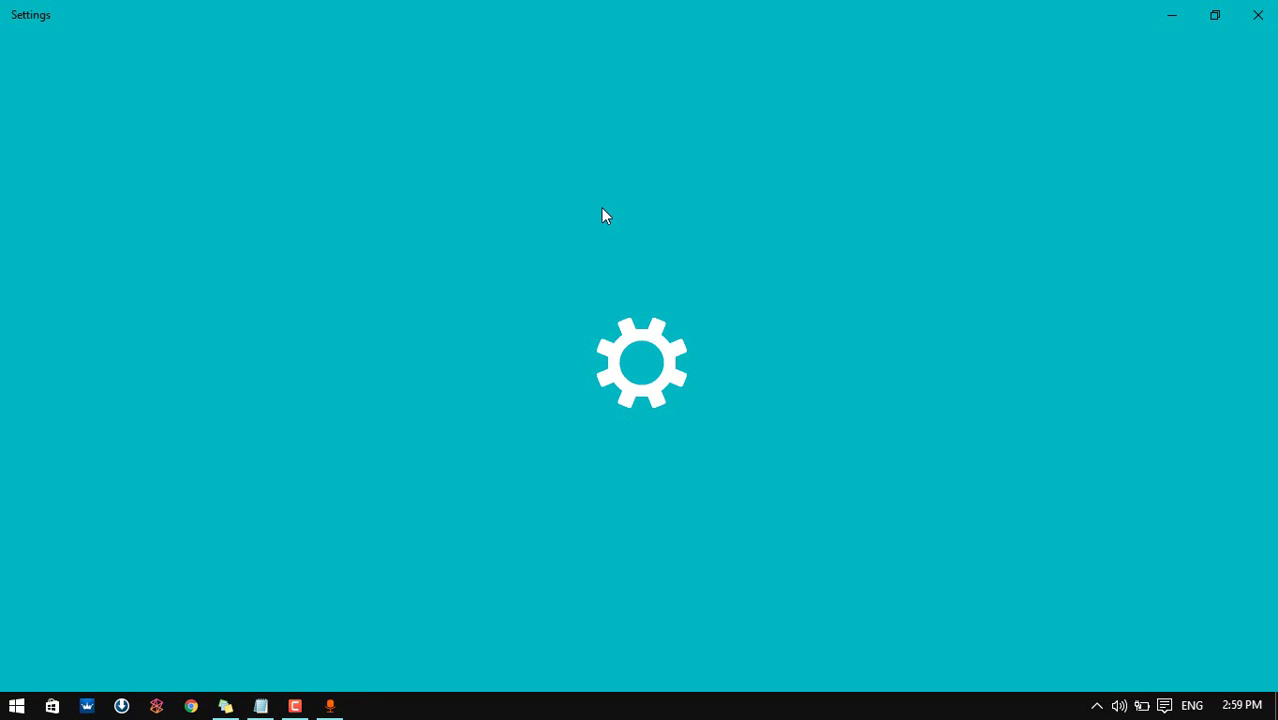
pyautogui.click(1258, 15)
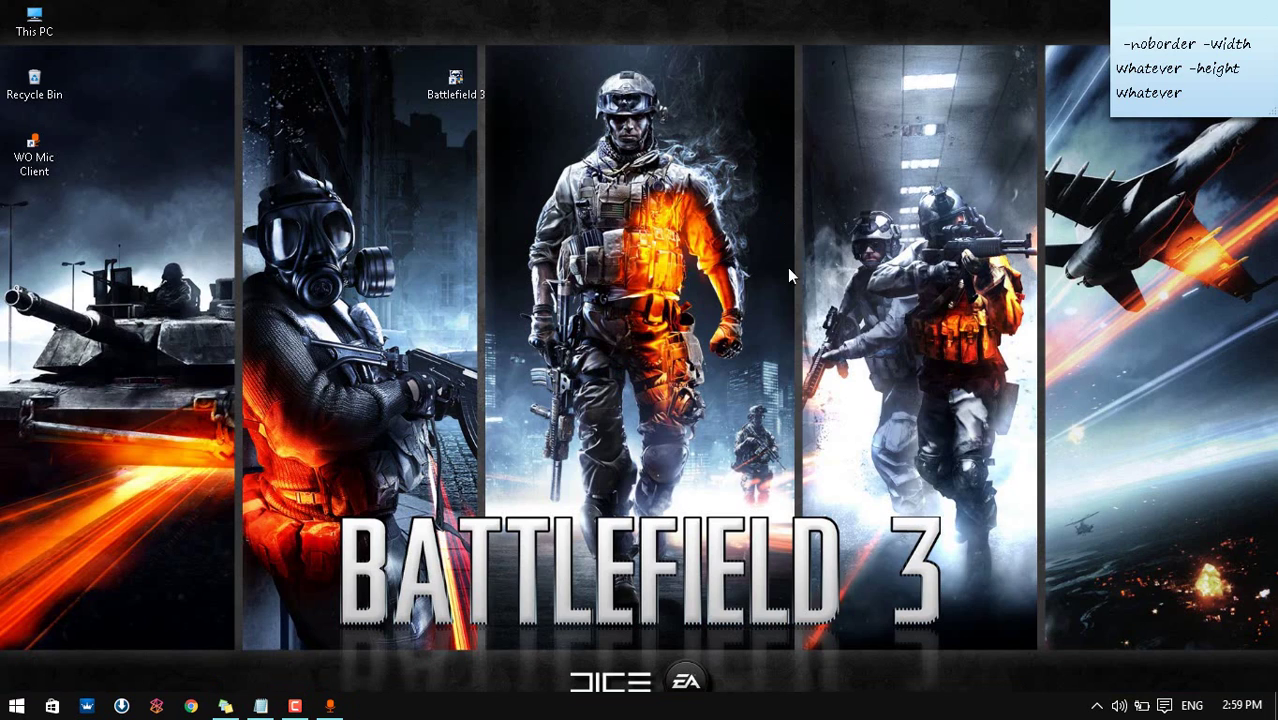
# Briefly view Display settings, then refresh the desktop again.
pyautogui.rightClick(779, 220)
pyautogui.click(812, 448)
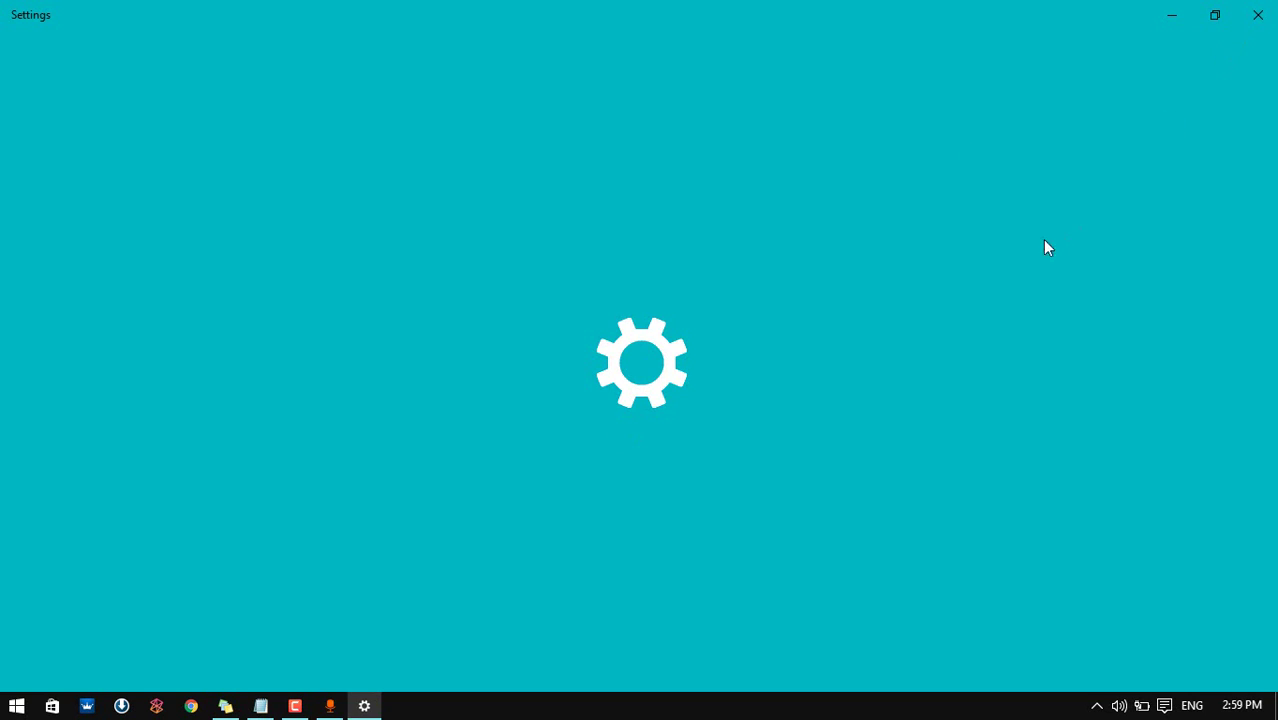
pyautogui.click(1258, 15)
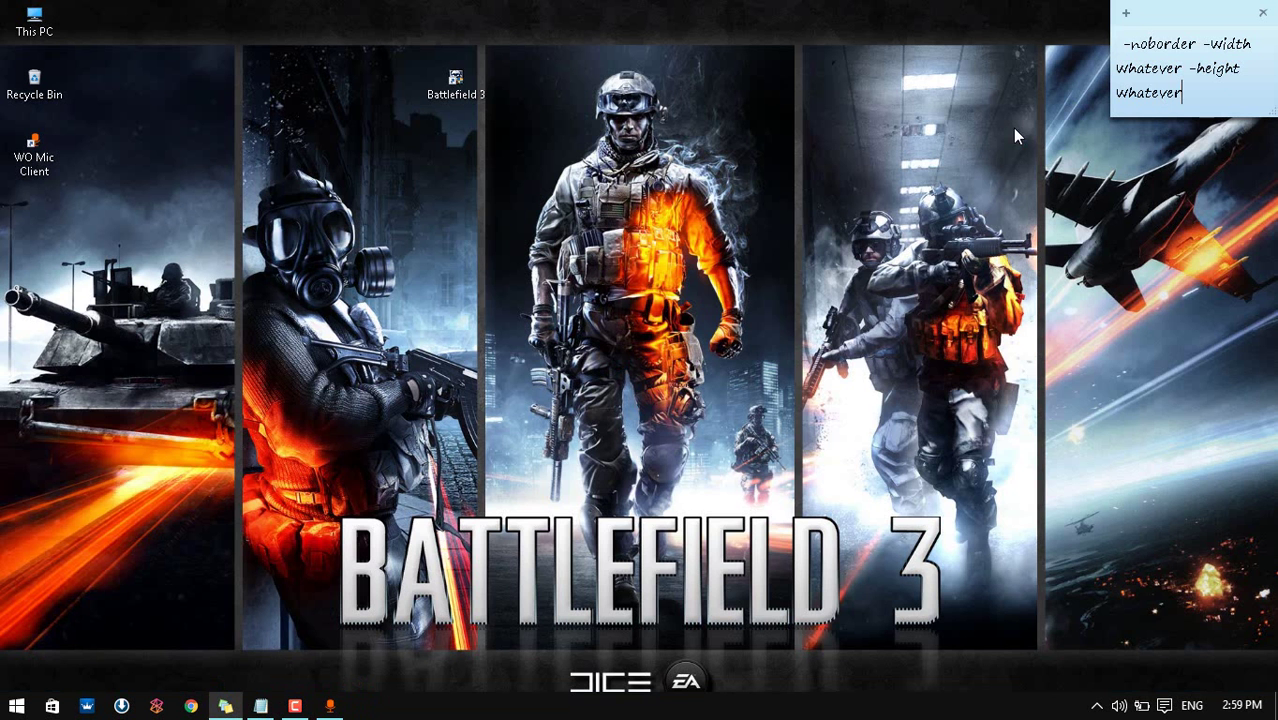
pyautogui.rightClick(715, 168)
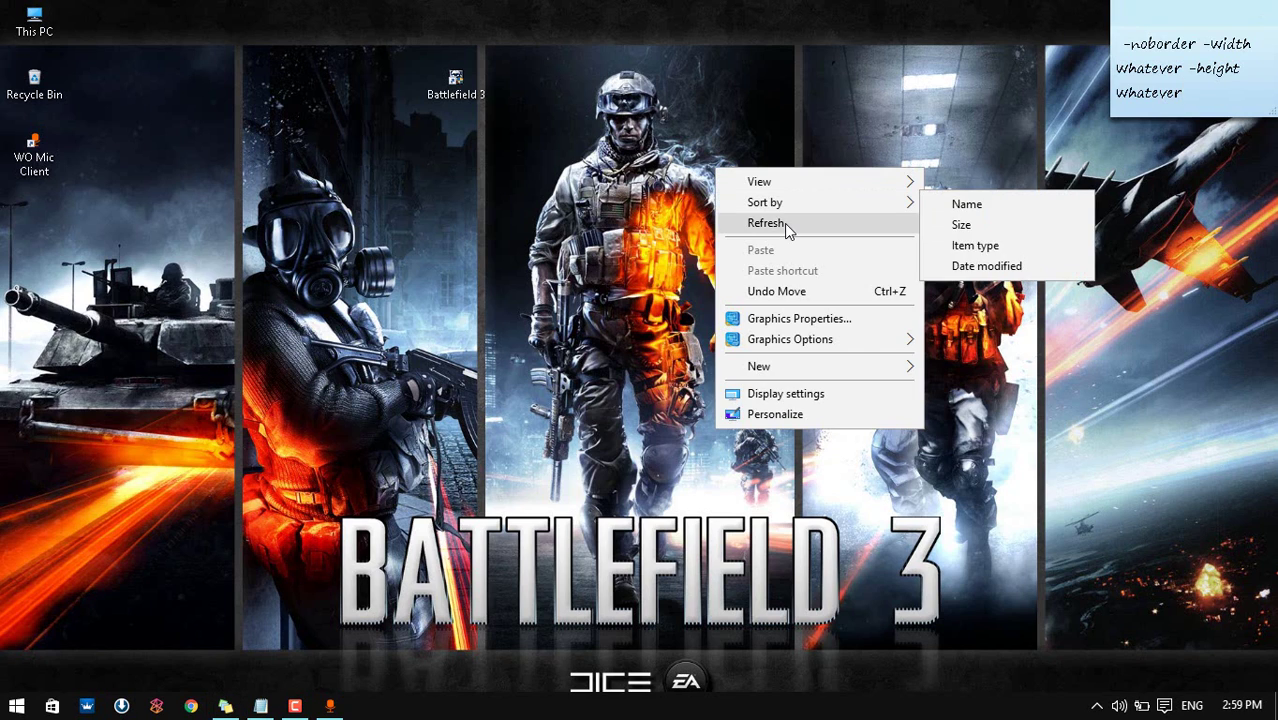
pyautogui.click(784, 223)
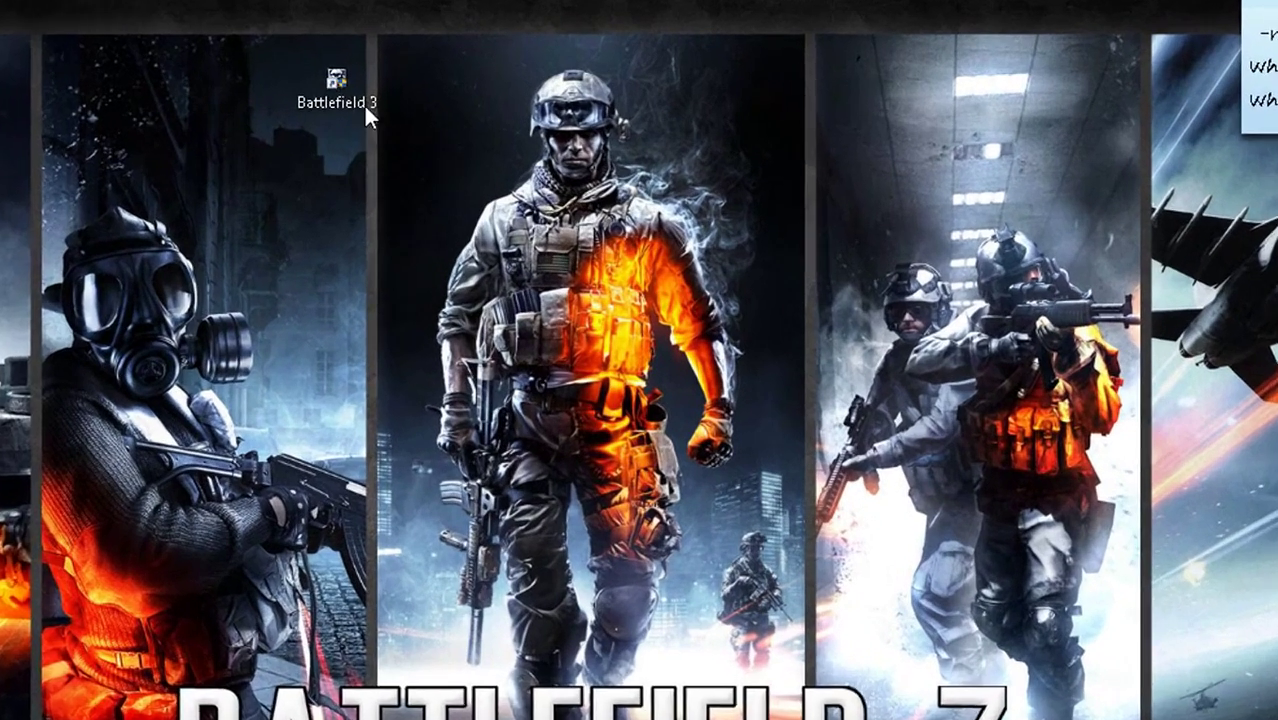
# Permanently delete the old Battlefield 3 shortcut and bring up the D:\Games\BattleField3 folder.
pyautogui.click(482, 92)
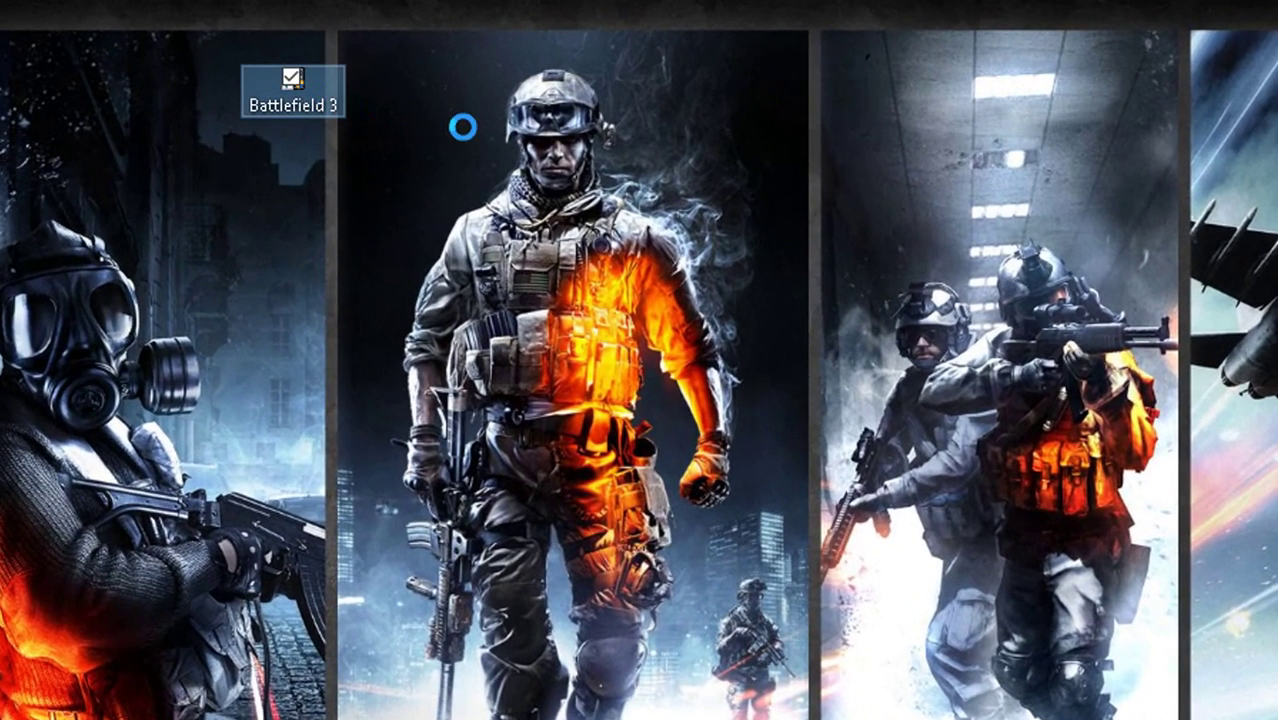
pyautogui.rightClick(312, 92)
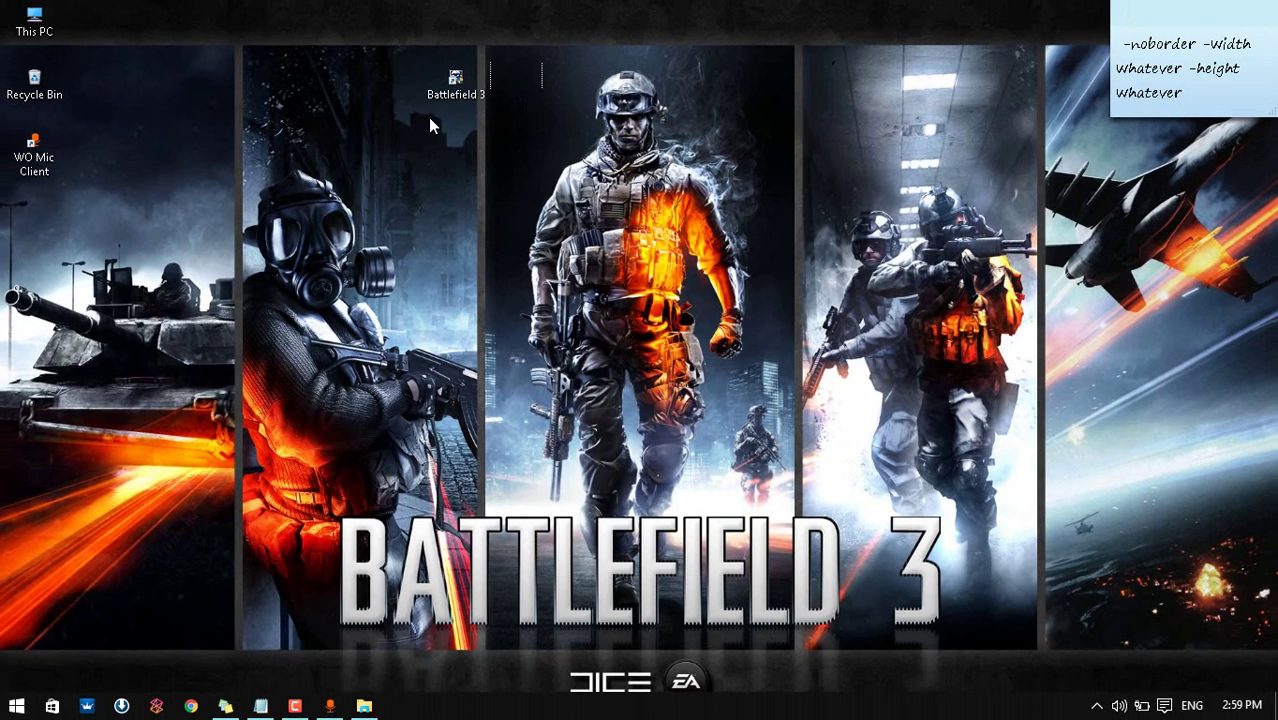
pyautogui.moveTo(430, 125); pyautogui.dragTo(428, 117)
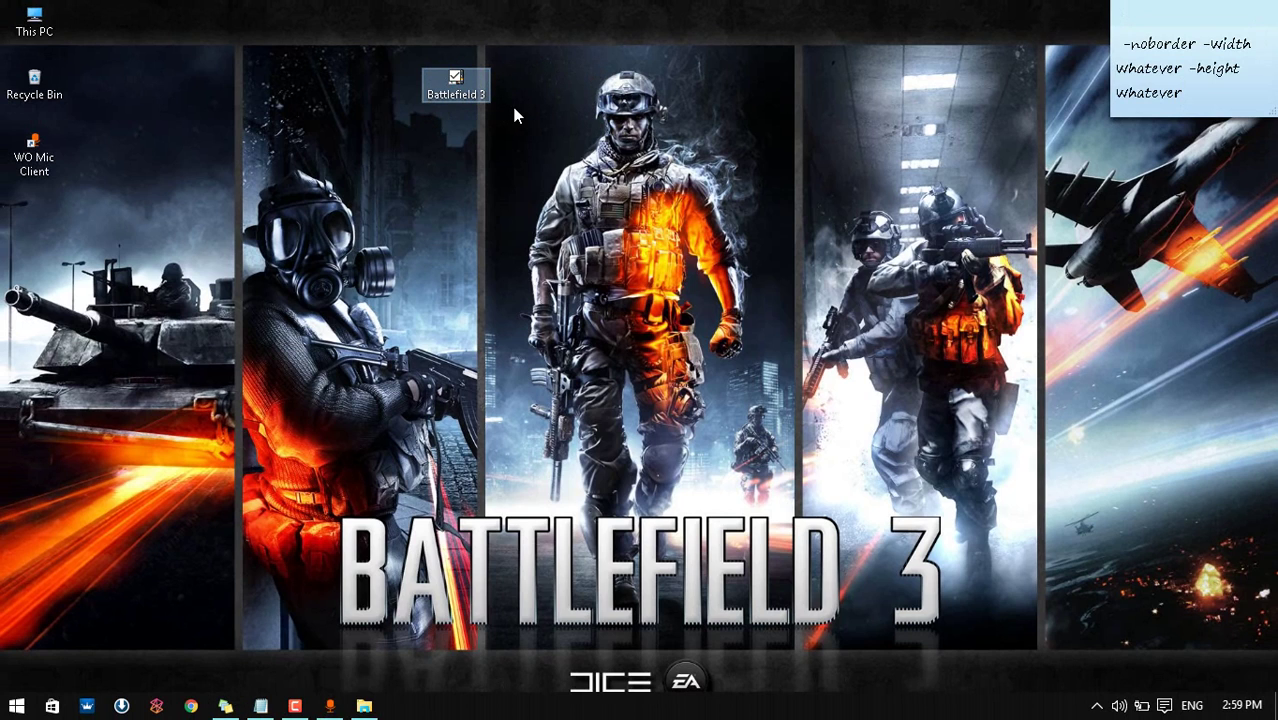
pyautogui.hotkey('shift', 'Delete')
pyautogui.press('Return')
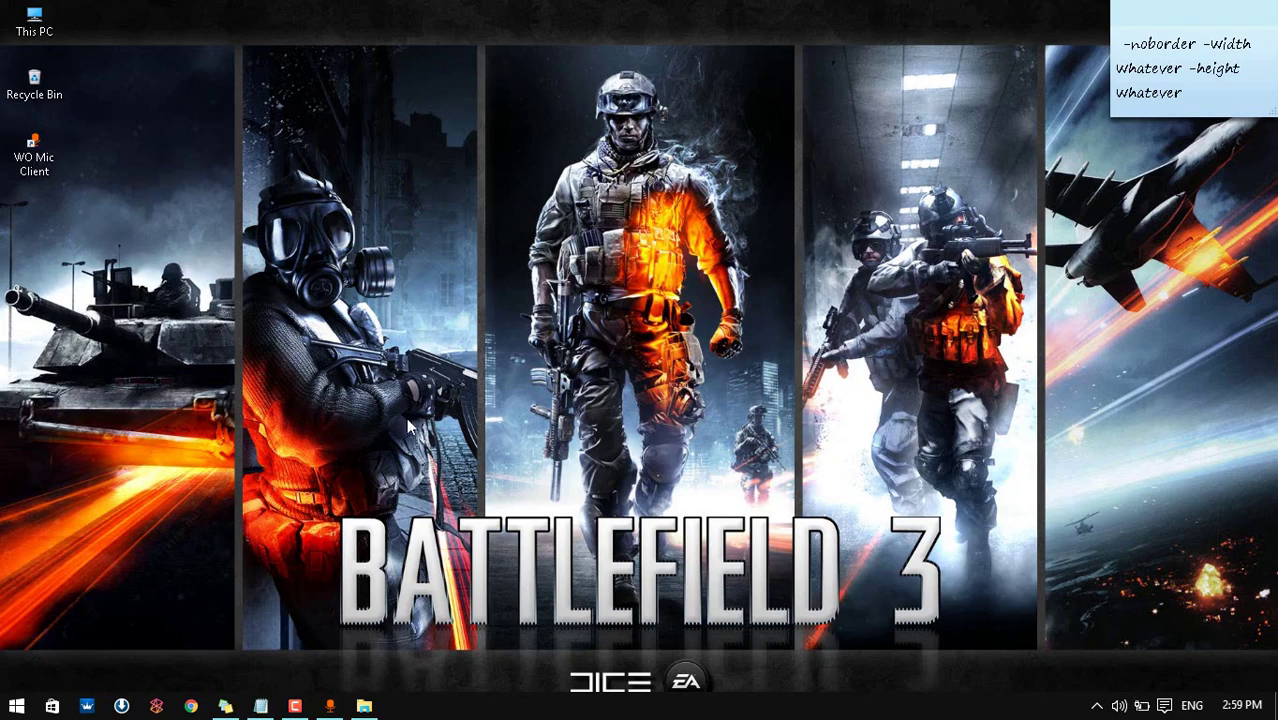
pyautogui.click(364, 706)
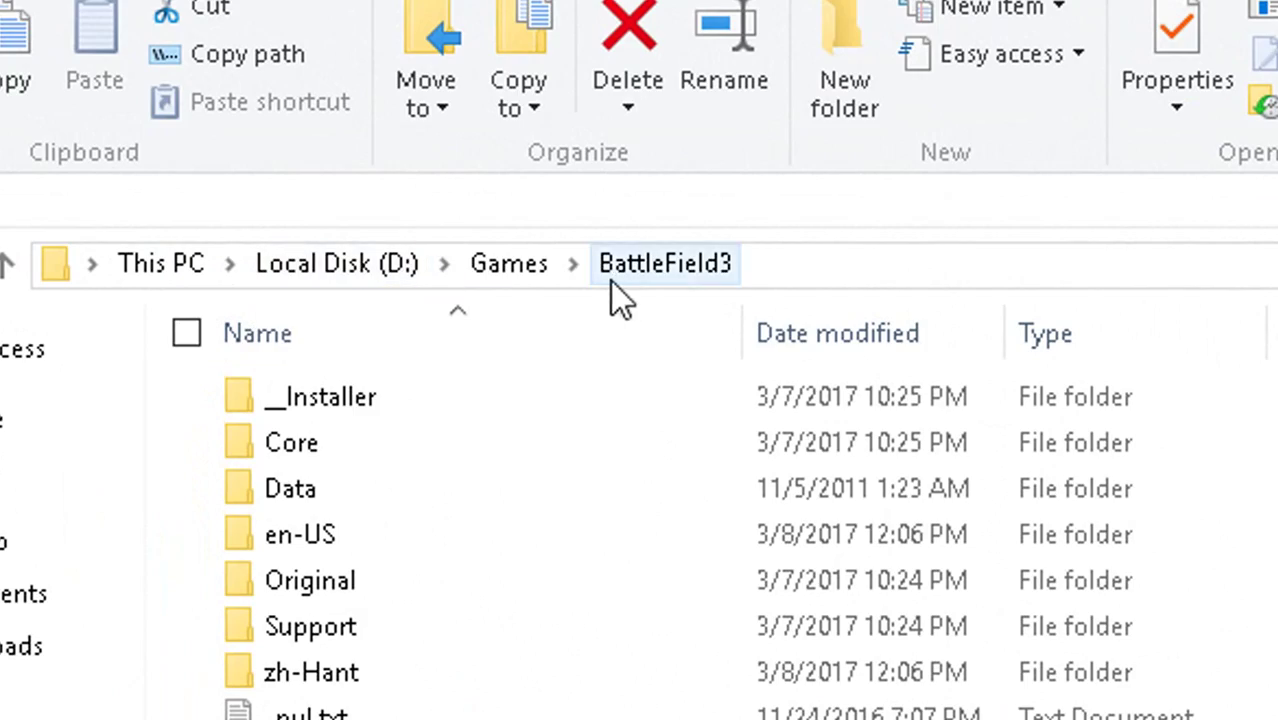
# Send bf3.exe to the desktop as a shortcut via Send to > Desktop (create shortcut).
pyautogui.click(205, 559)
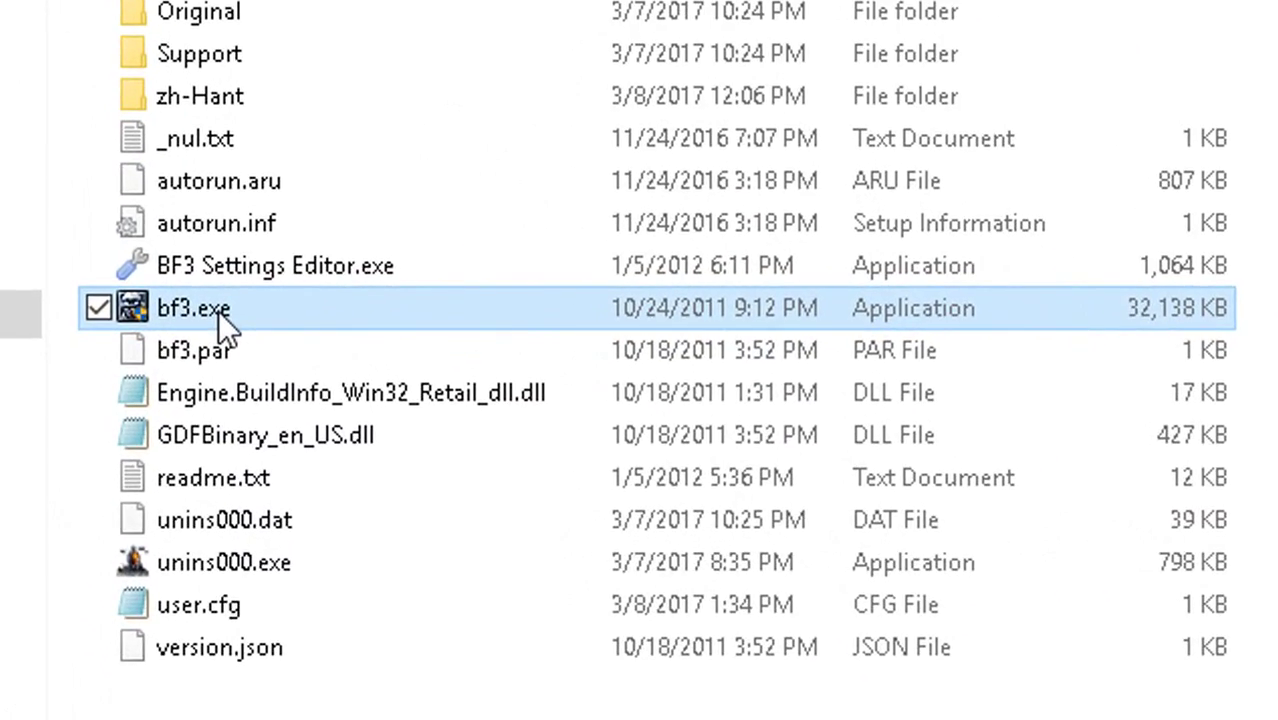
pyautogui.rightClick(218, 311)
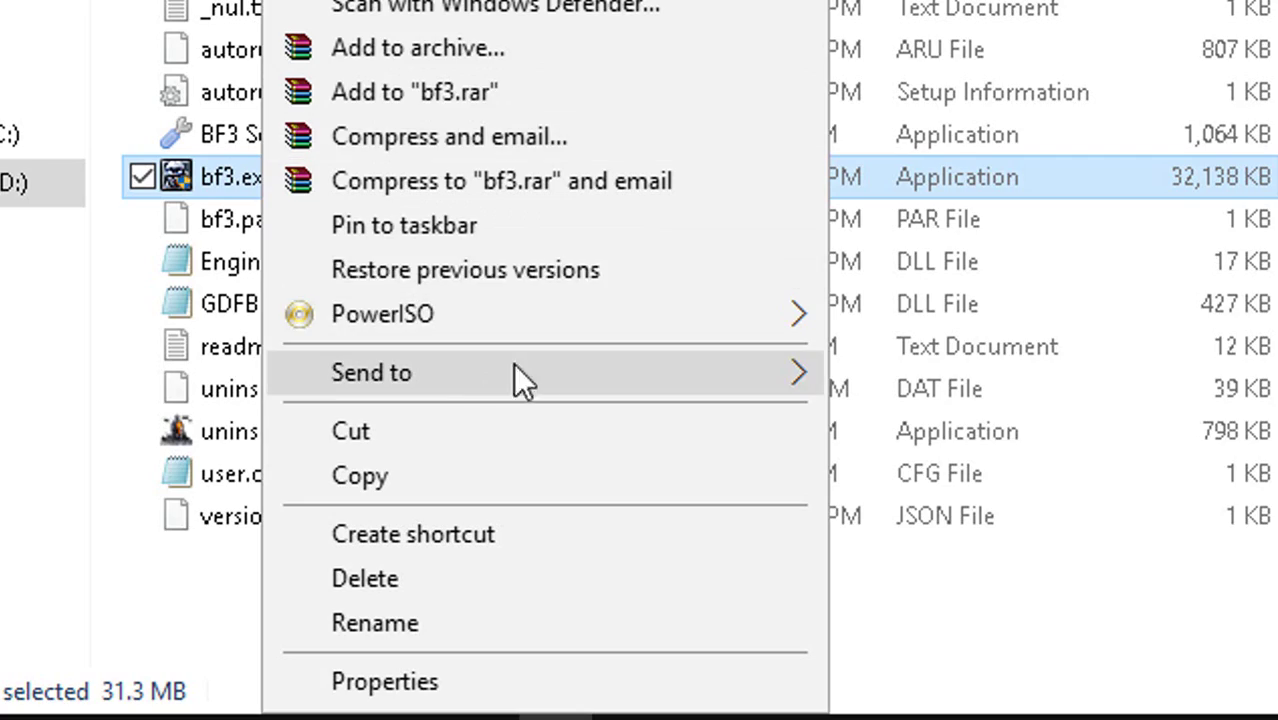
pyautogui.moveTo(513, 372)
pyautogui.click(933, 484)
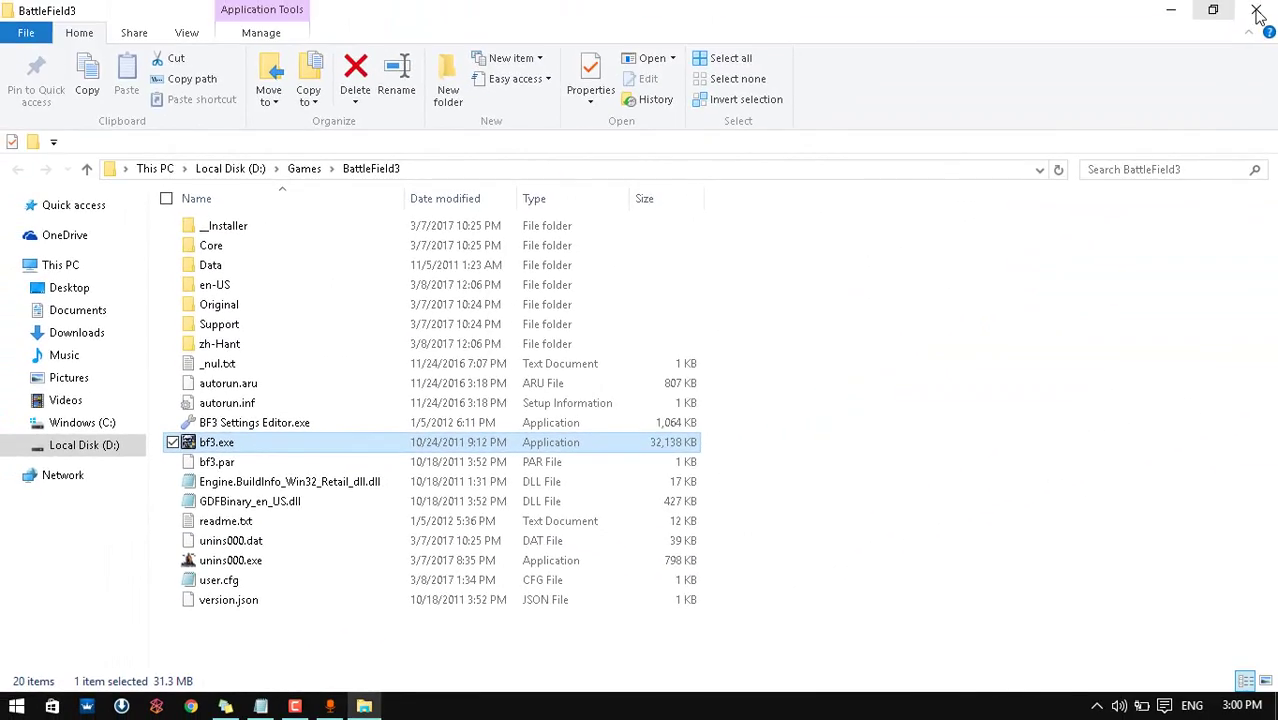
# Close the game folder and open the new bf3.exe shortcut's Properties, ready to edit Target.
pyautogui.click(1258, 12)
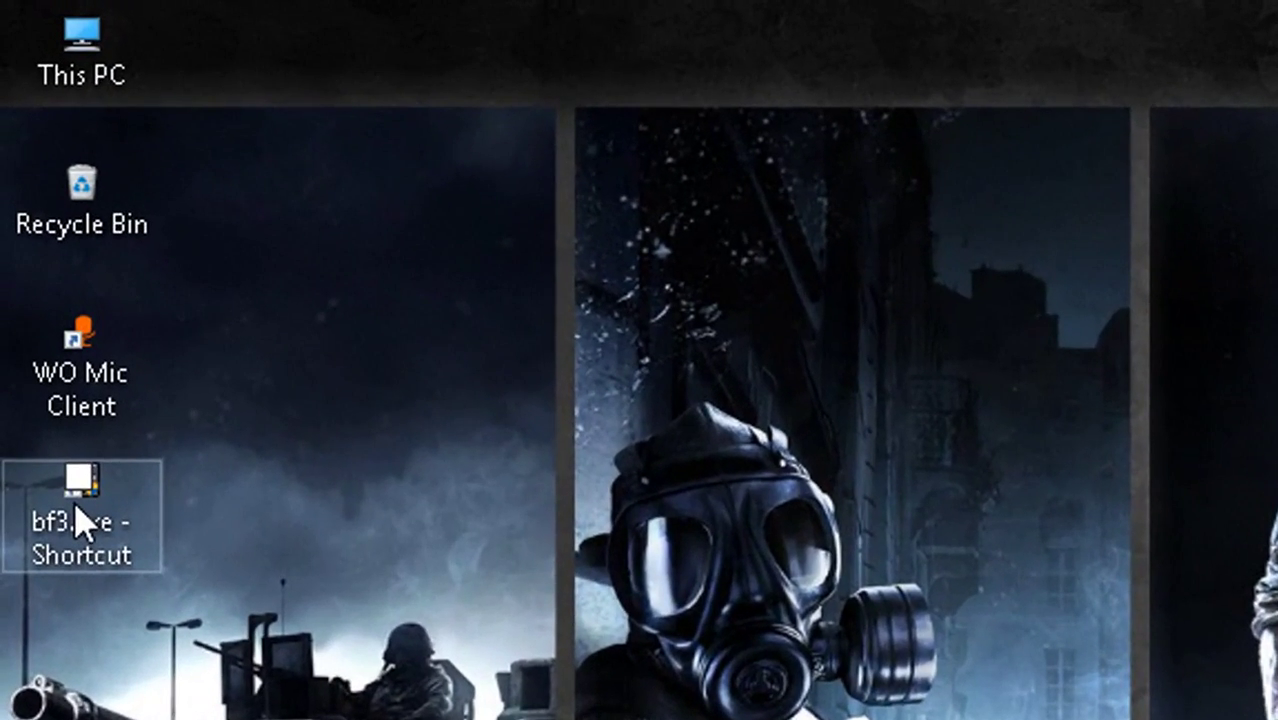
pyautogui.rightClick(80, 520)
pyautogui.press('Escape')
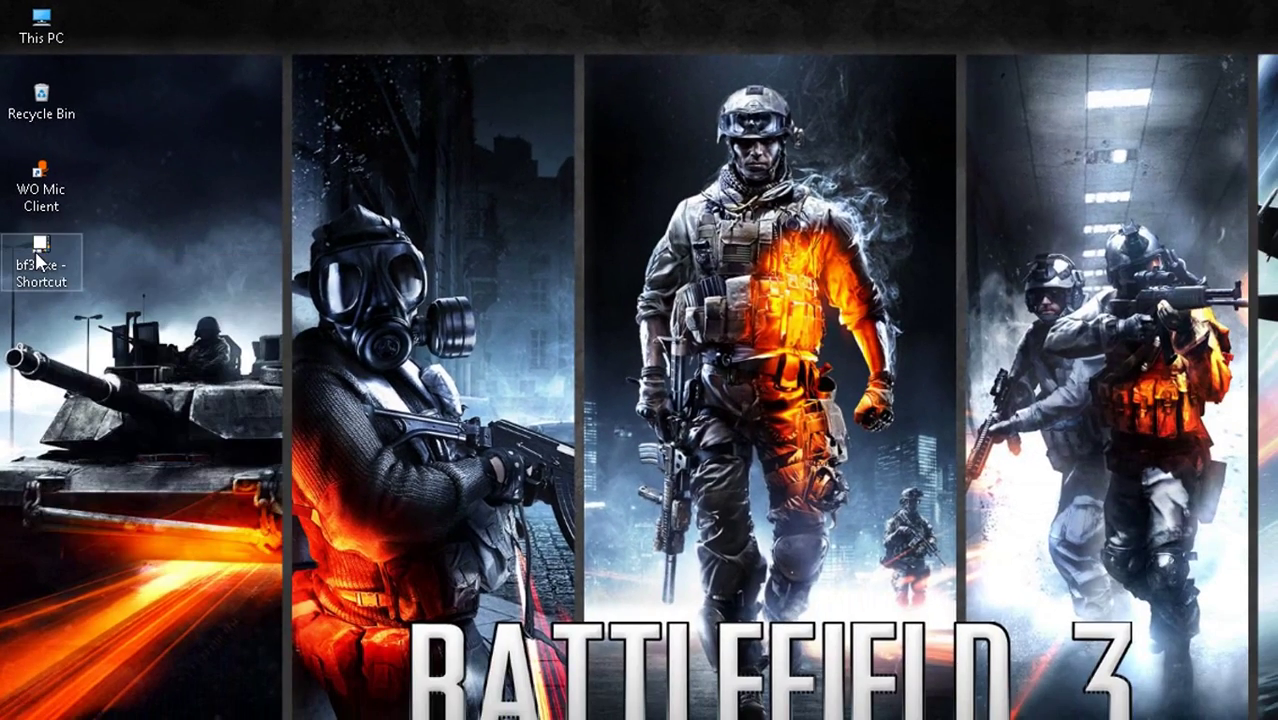
pyautogui.click(38, 260)
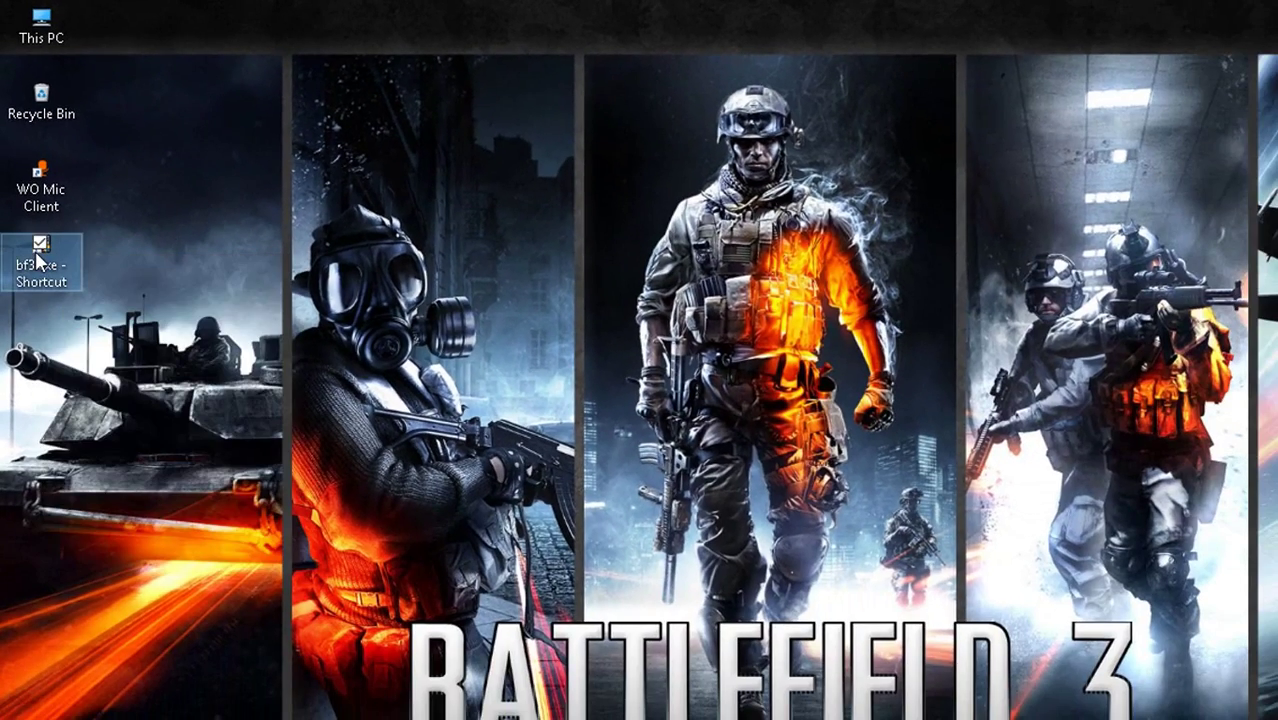
pyautogui.rightClick(38, 260)
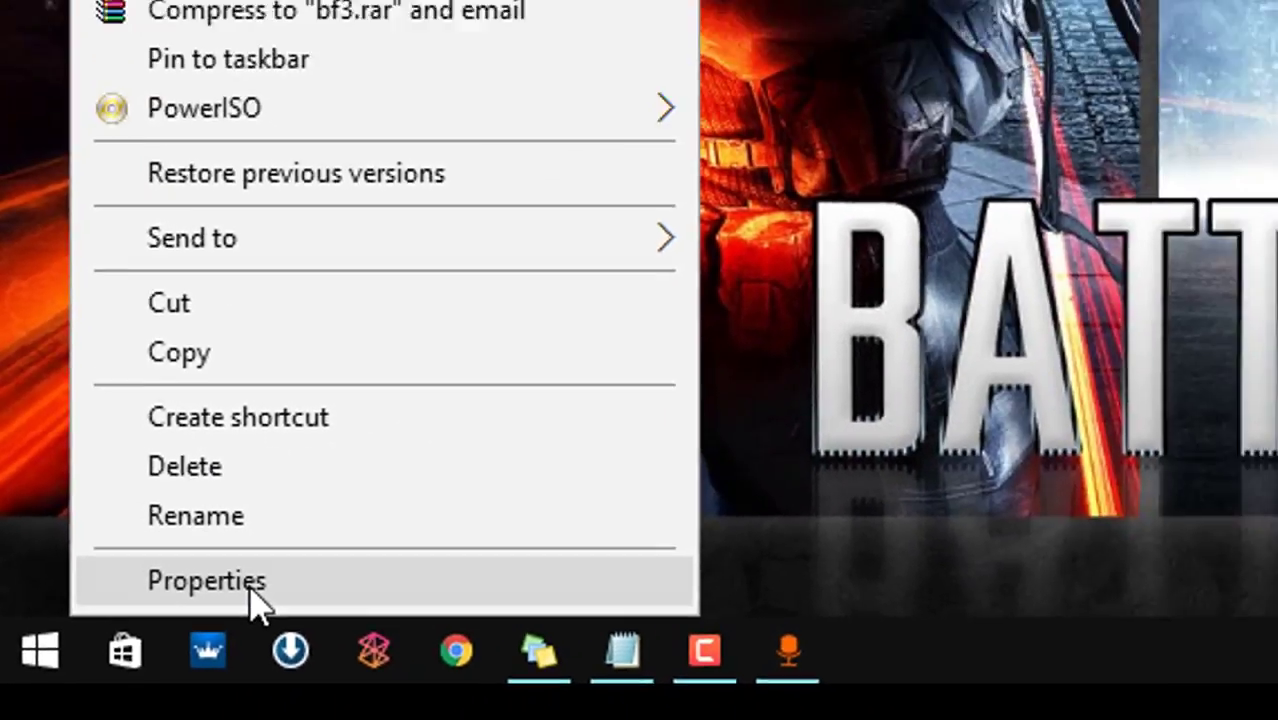
pyautogui.click(252, 590)
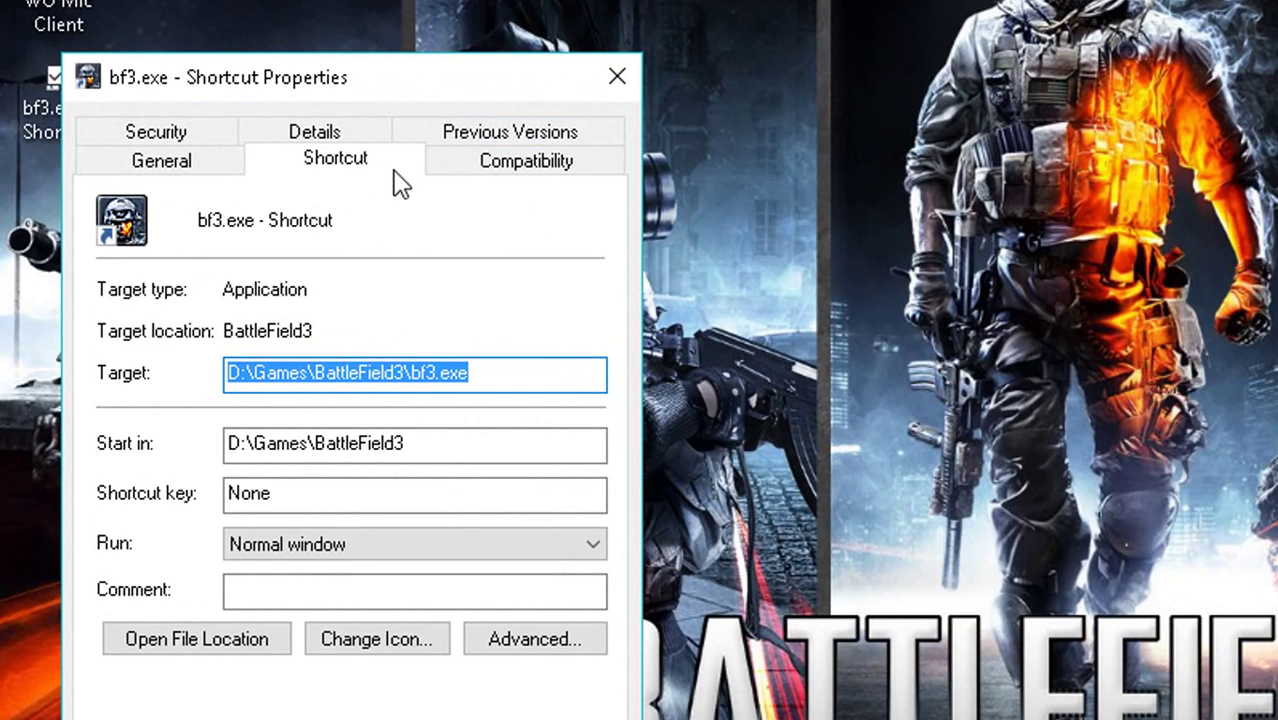
pyautogui.click(507, 375)
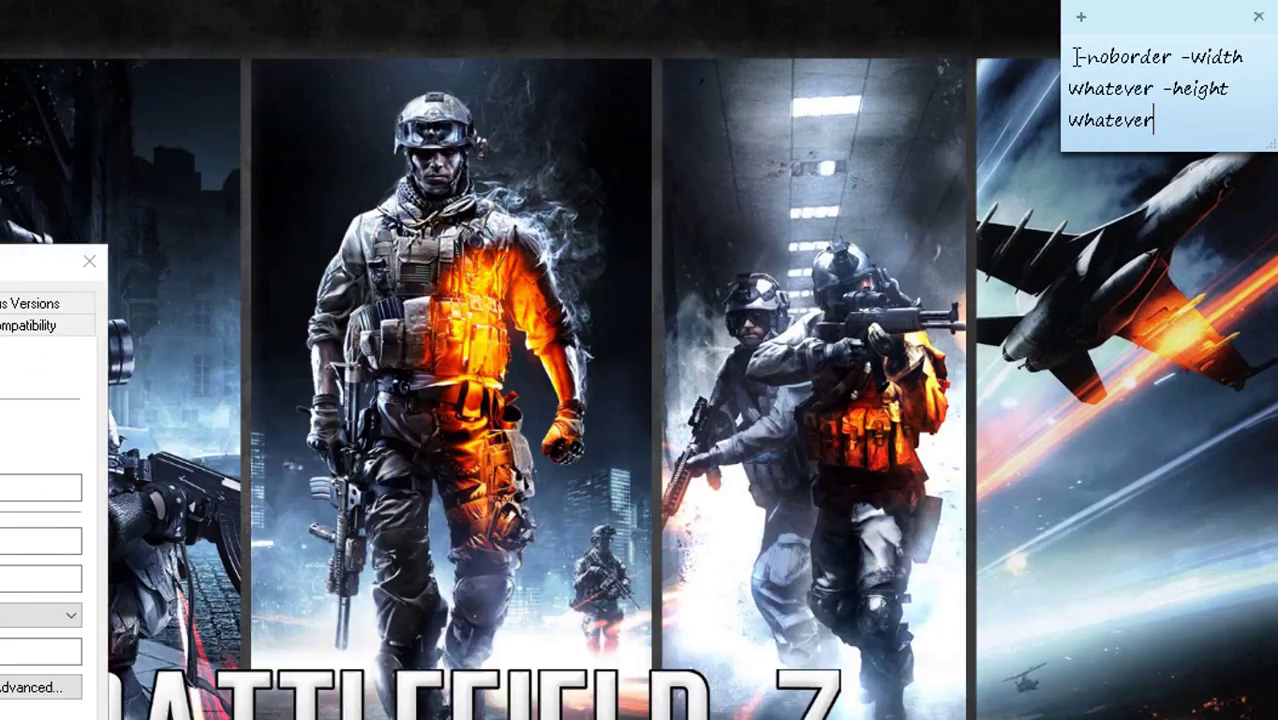
# Paste '-noborder -width whatever -height whatever' after bf3.exe in Target, deleting the width 'whatever'.
pyautogui.moveTo(1075, 57); pyautogui.dragTo(1195, 140)
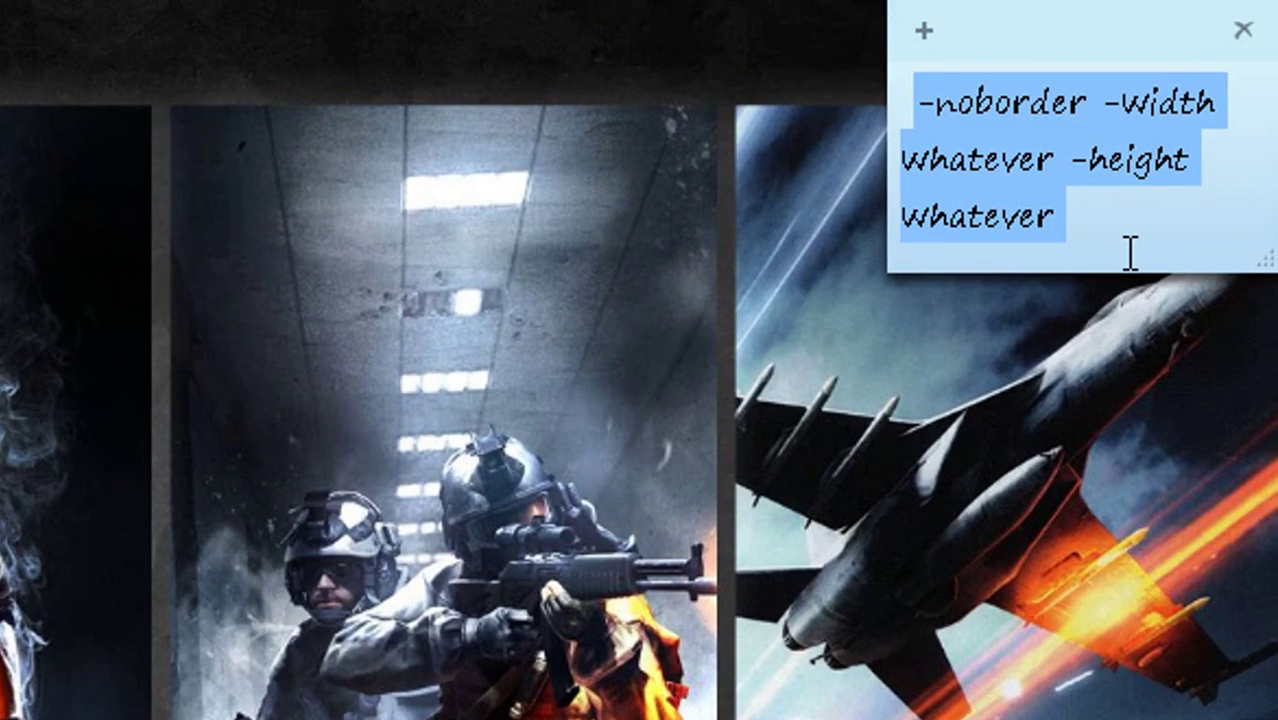
pyautogui.hotkey('ctrl', 'c')
pyautogui.click(718, 400)
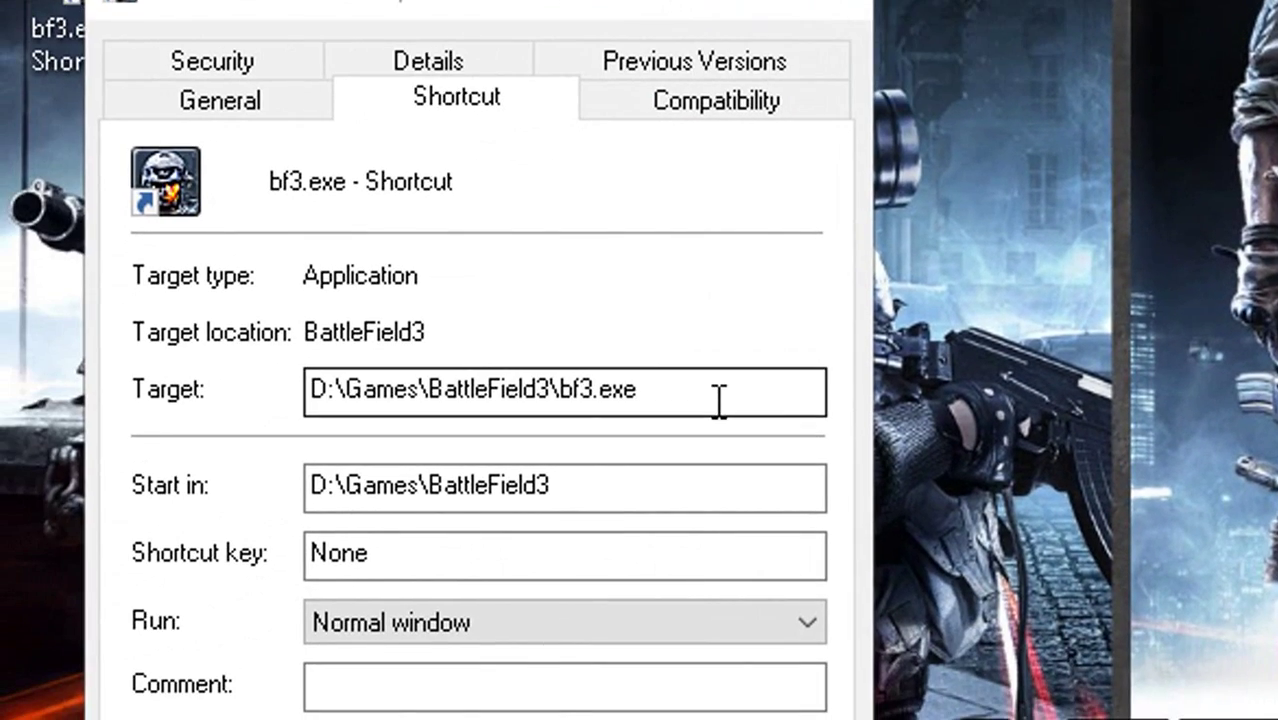
pyautogui.hotkey('ctrl', 'v')
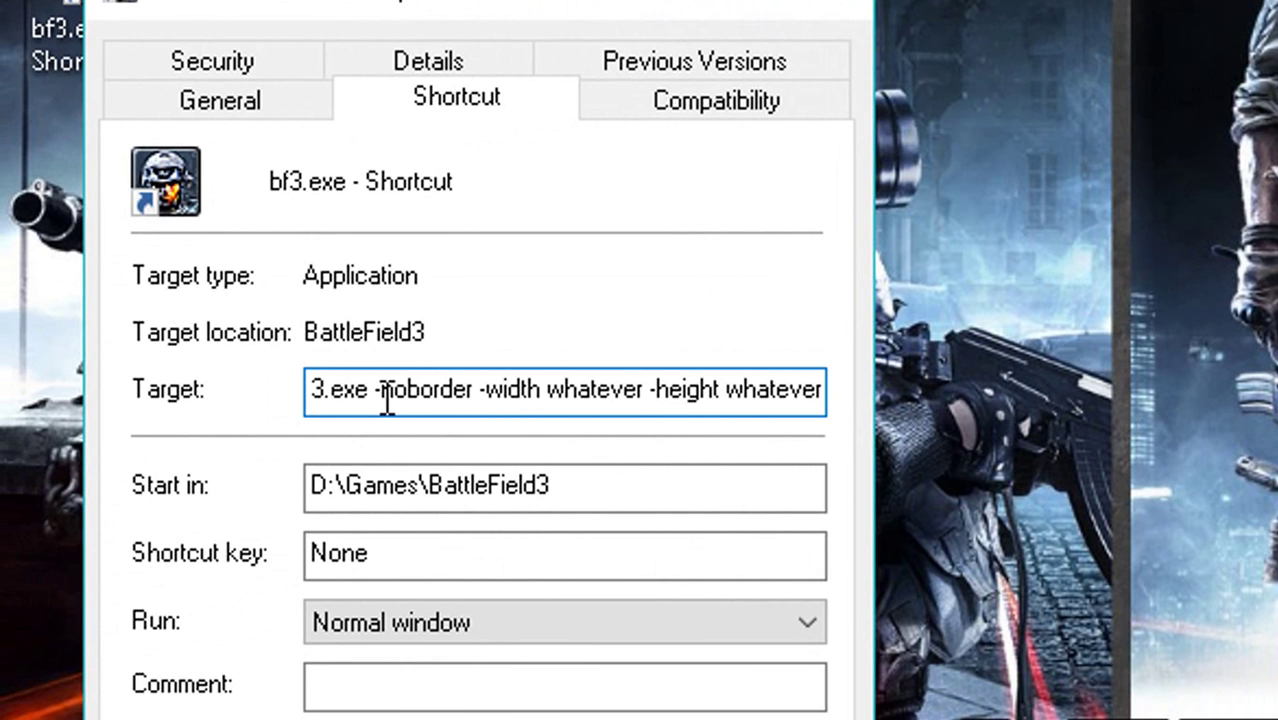
pyautogui.moveTo(368, 397); pyautogui.dragTo(354, 394)
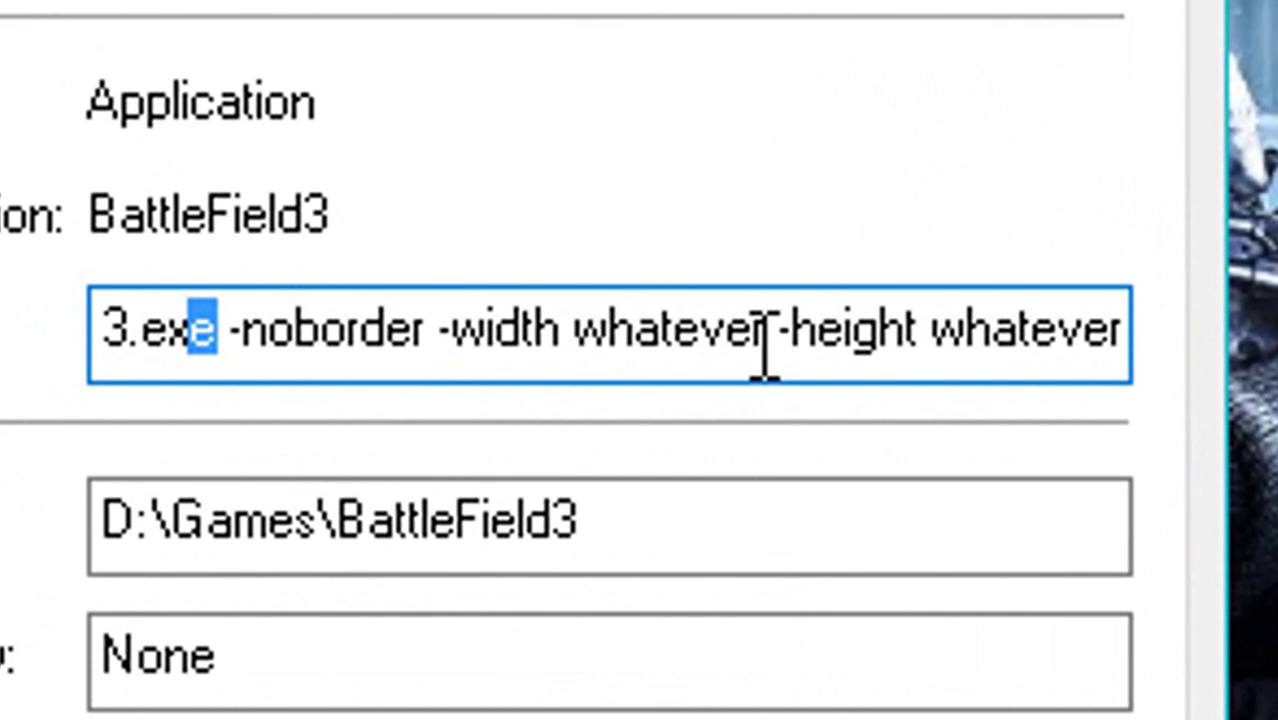
pyautogui.moveTo(726, 374); pyautogui.dragTo(634, 342)
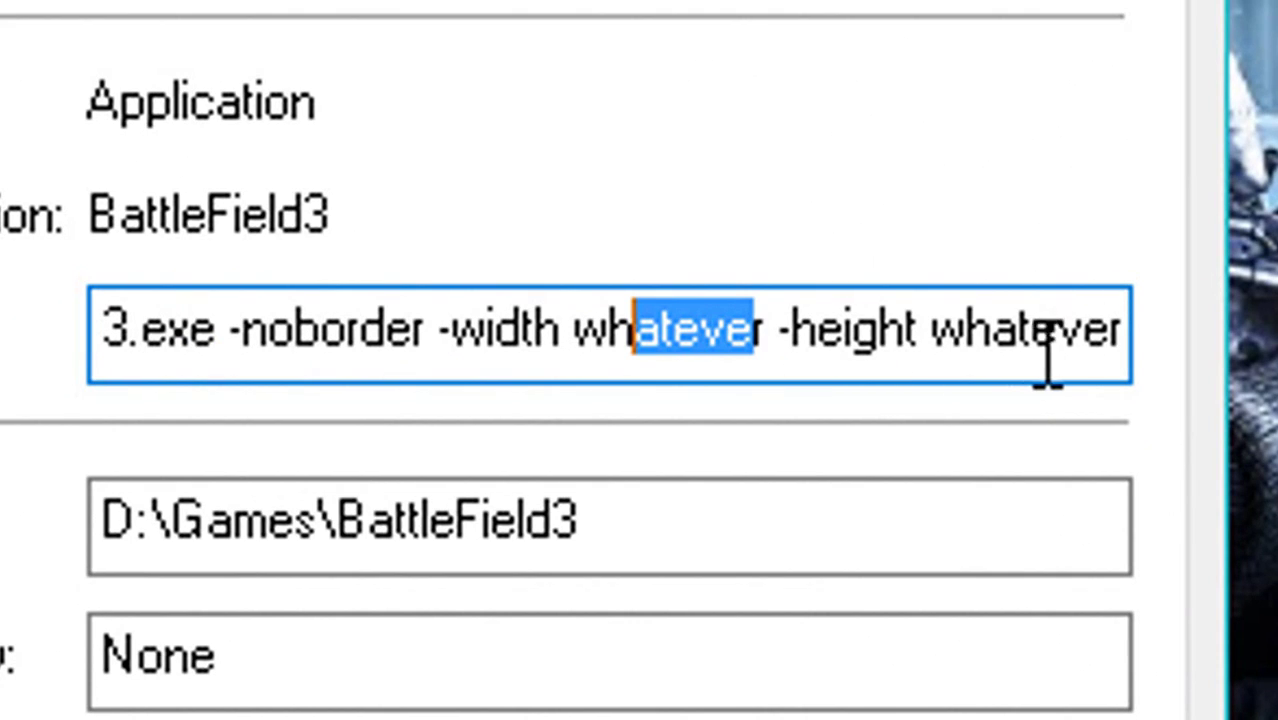
pyautogui.moveTo(767, 365); pyautogui.dragTo(571, 368)
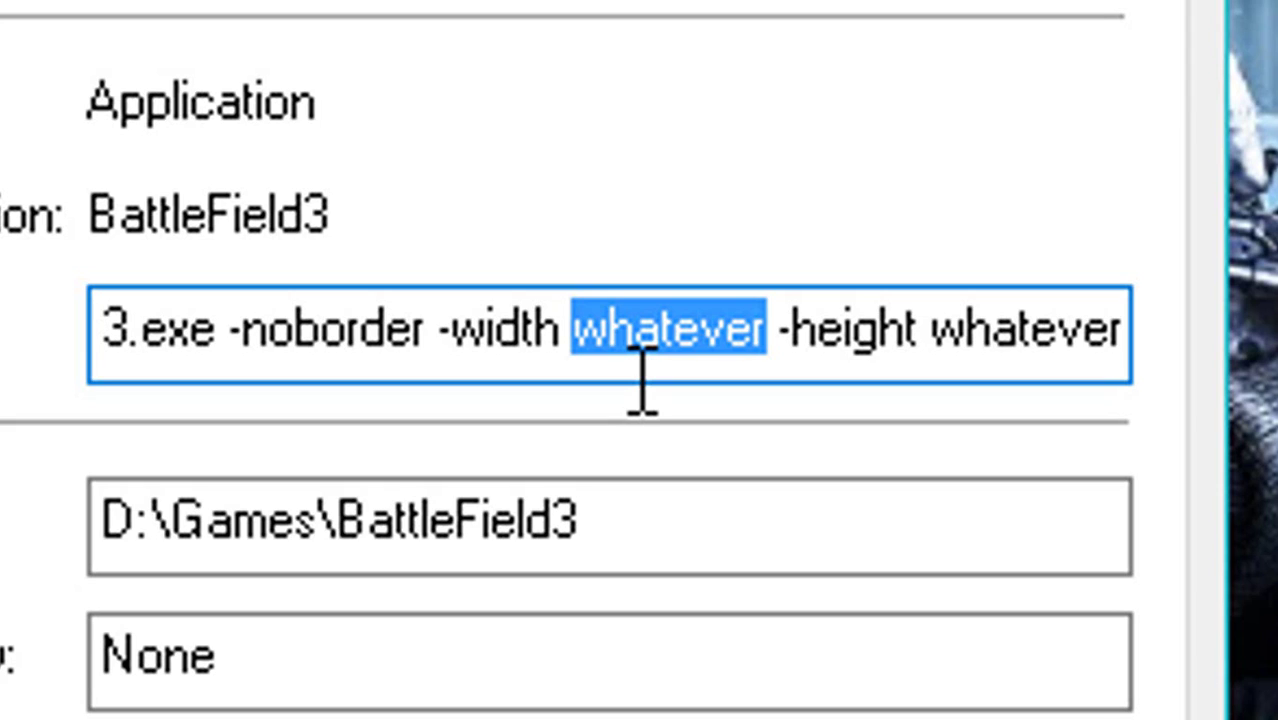
pyautogui.press('BackSpace')
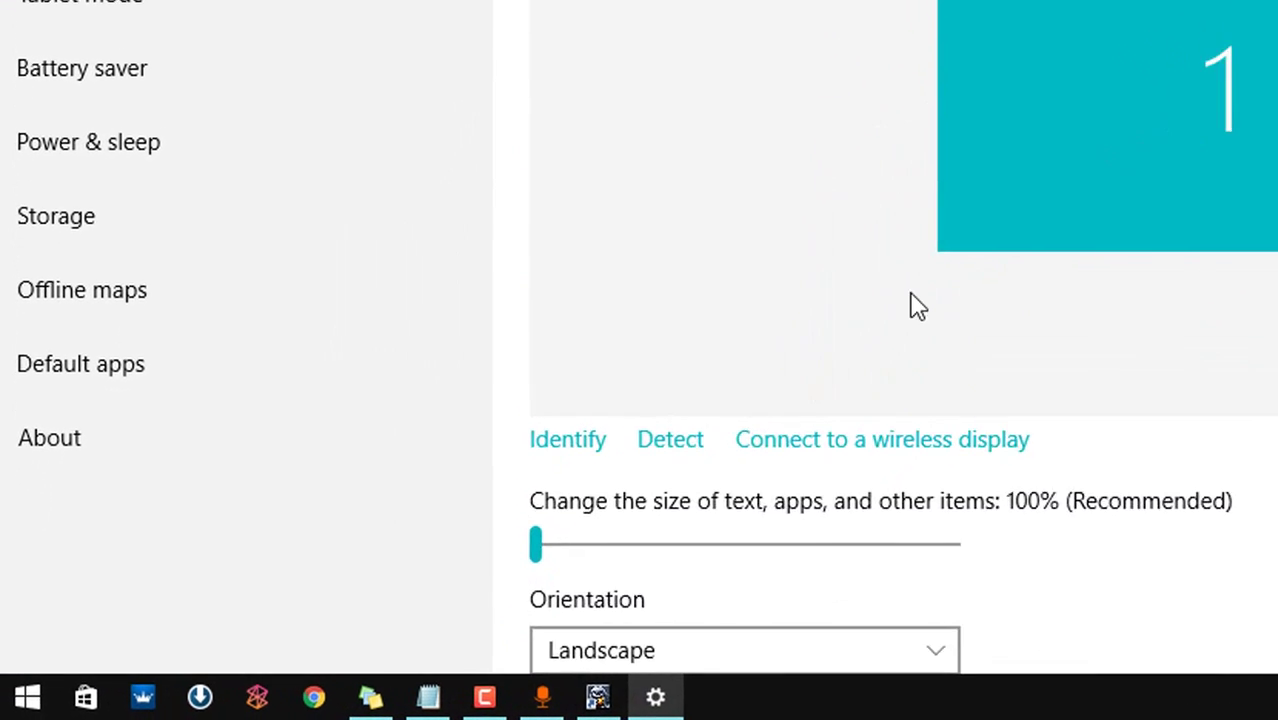
# Check the resolution list in Advanced display settings, showing 1366 × 768 recommended.
pyautogui.scroll(-5, 600, 470)
pyautogui.click(630, 562)
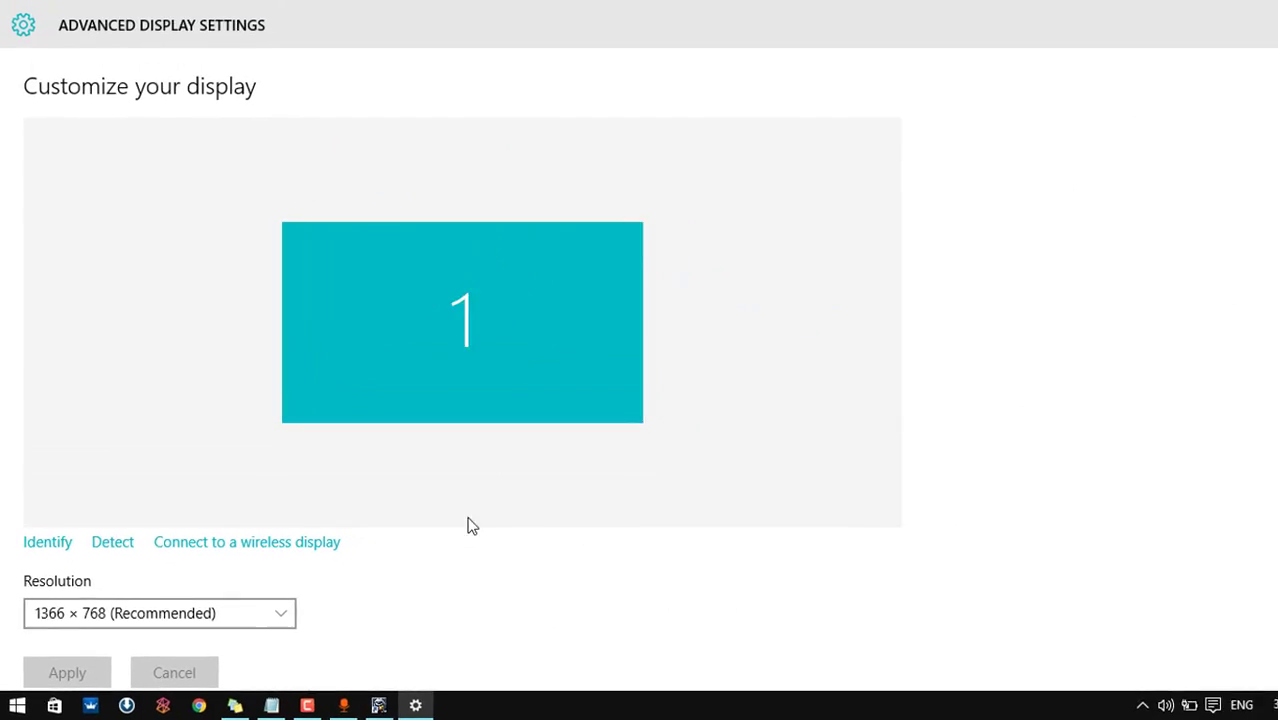
pyautogui.scroll(-2, 706, 423)
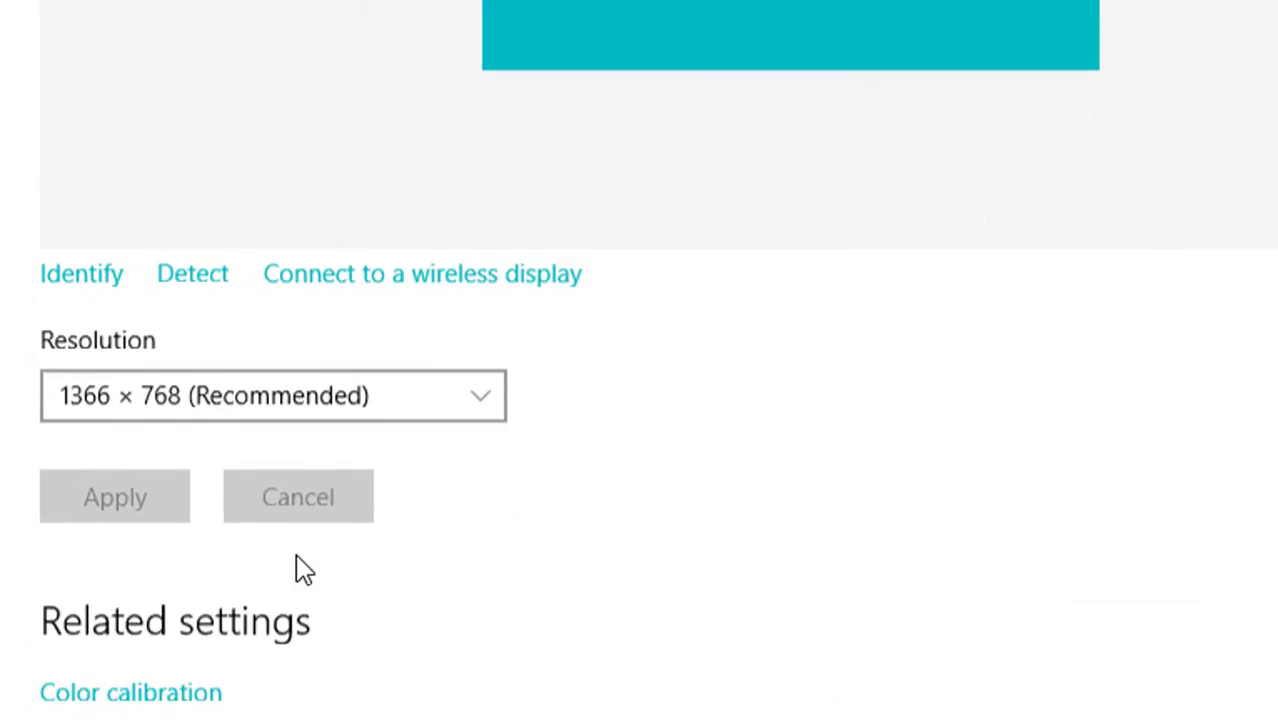
pyautogui.click(72, 358)
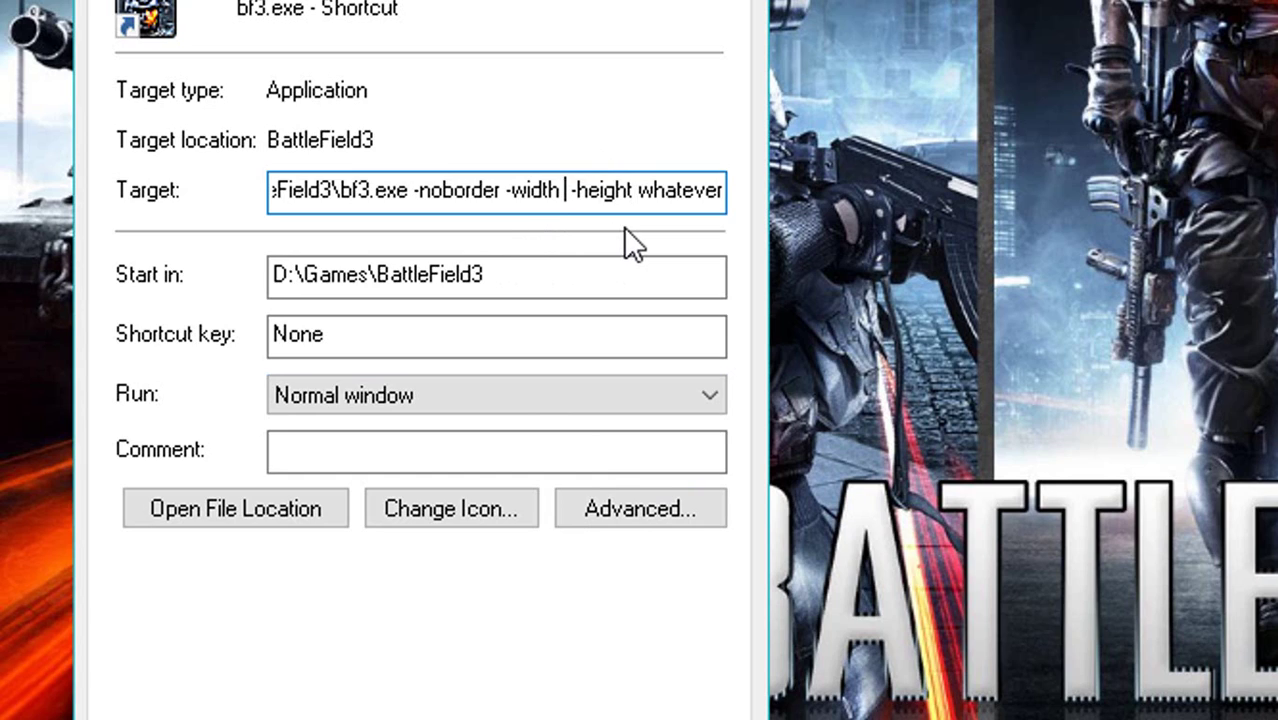
# Enter 600 after -width and replace the height placeholder with 800 in Target.
pyautogui.write('600')
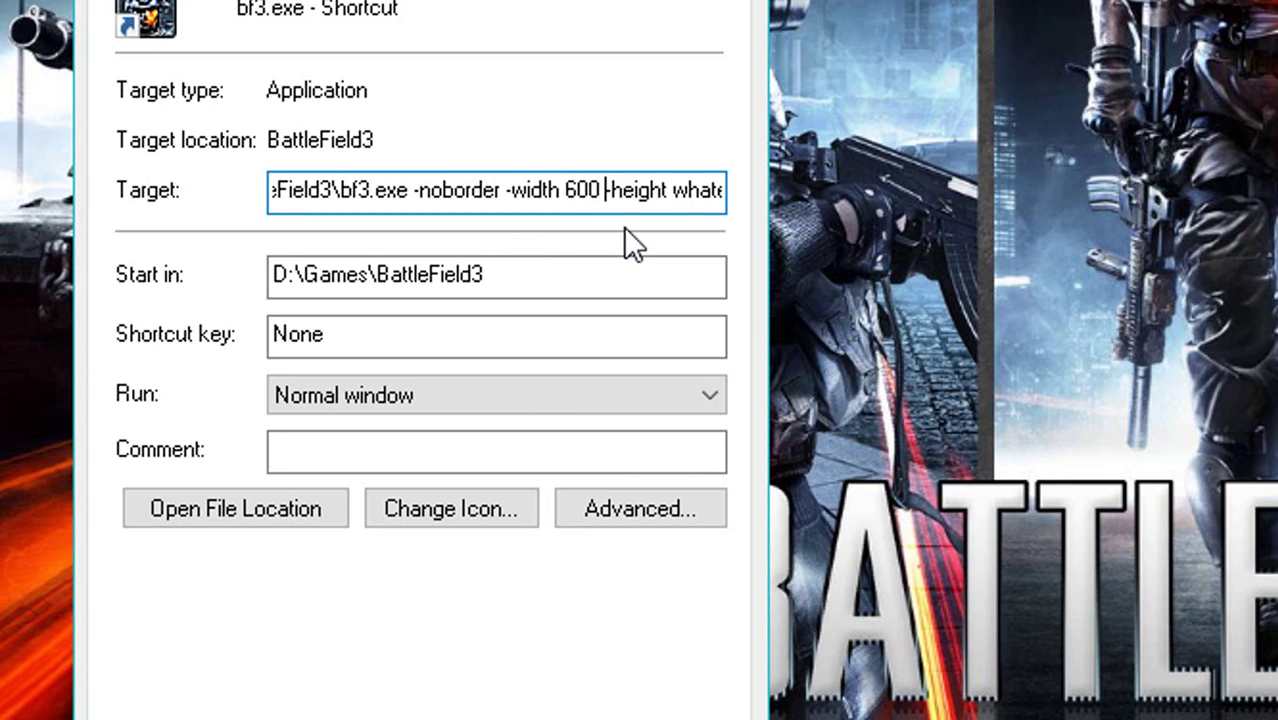
pyautogui.press('Right')
pyautogui.press('Right')
pyautogui.press('Right')
pyautogui.press('Right')
pyautogui.press('Right')
pyautogui.press('Right')
pyautogui.press('Right')
pyautogui.press('Right')
pyautogui.press('Right')
pyautogui.press('Right')
pyautogui.press('Right')
pyautogui.press('Right')
pyautogui.press('Right')
pyautogui.press('Right')
pyautogui.press('Delete')
pyautogui.press('Delete')
pyautogui.press('Delete')
pyautogui.press('Delete')
pyautogui.press('Delete')
pyautogui.press('Delete')
pyautogui.press('Delete')
pyautogui.write('800')
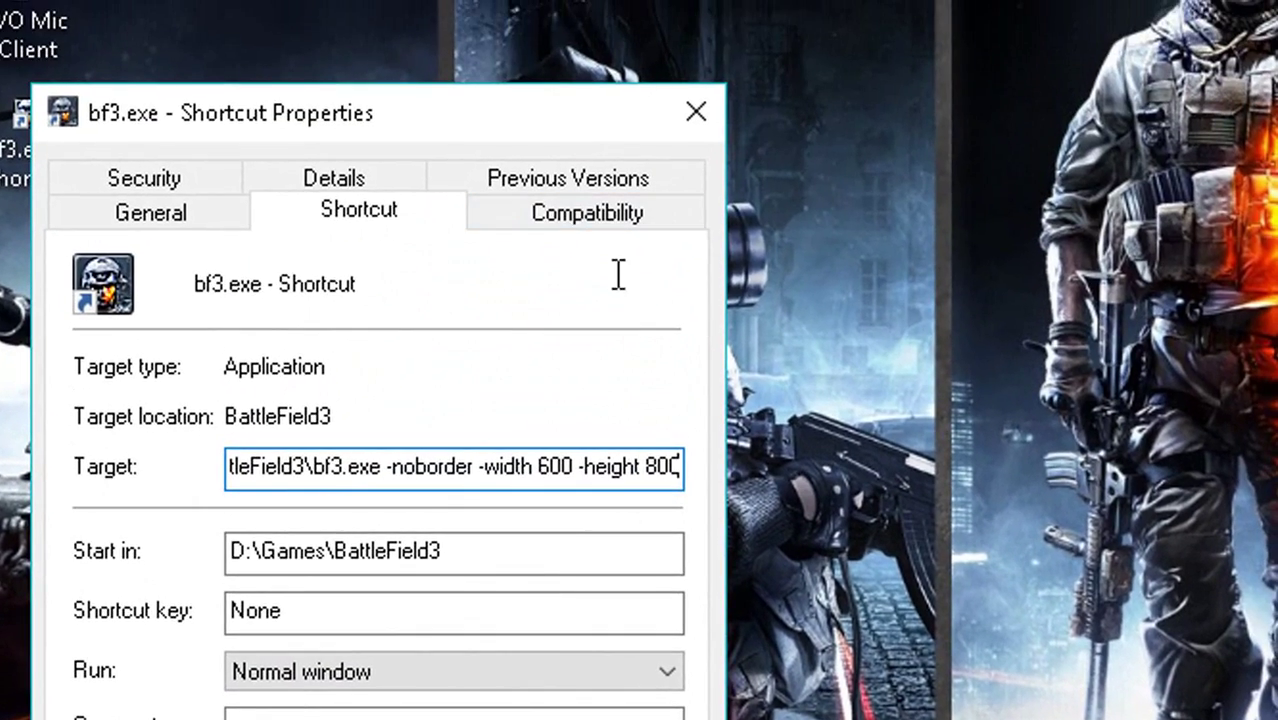
# On the Compatibility tab, keep Windows 7 mode and Run as administrator, then apply.
pyautogui.click(580, 215)
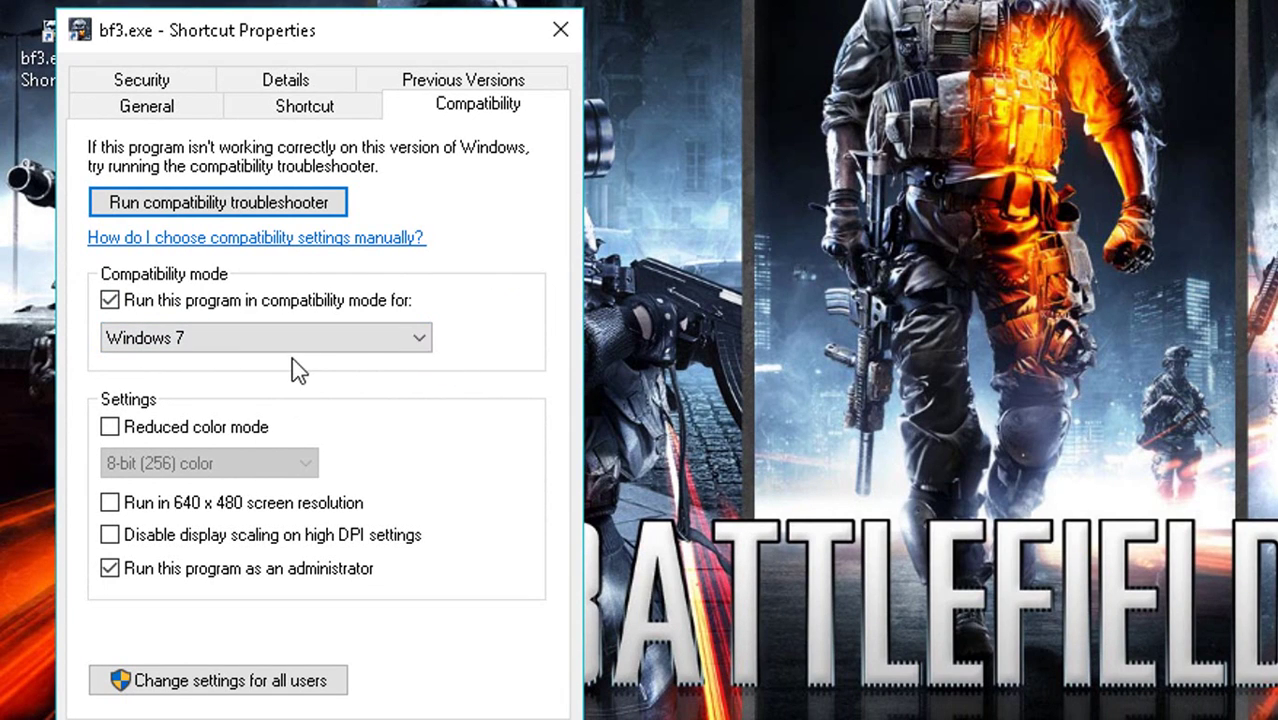
pyautogui.click(415, 337)
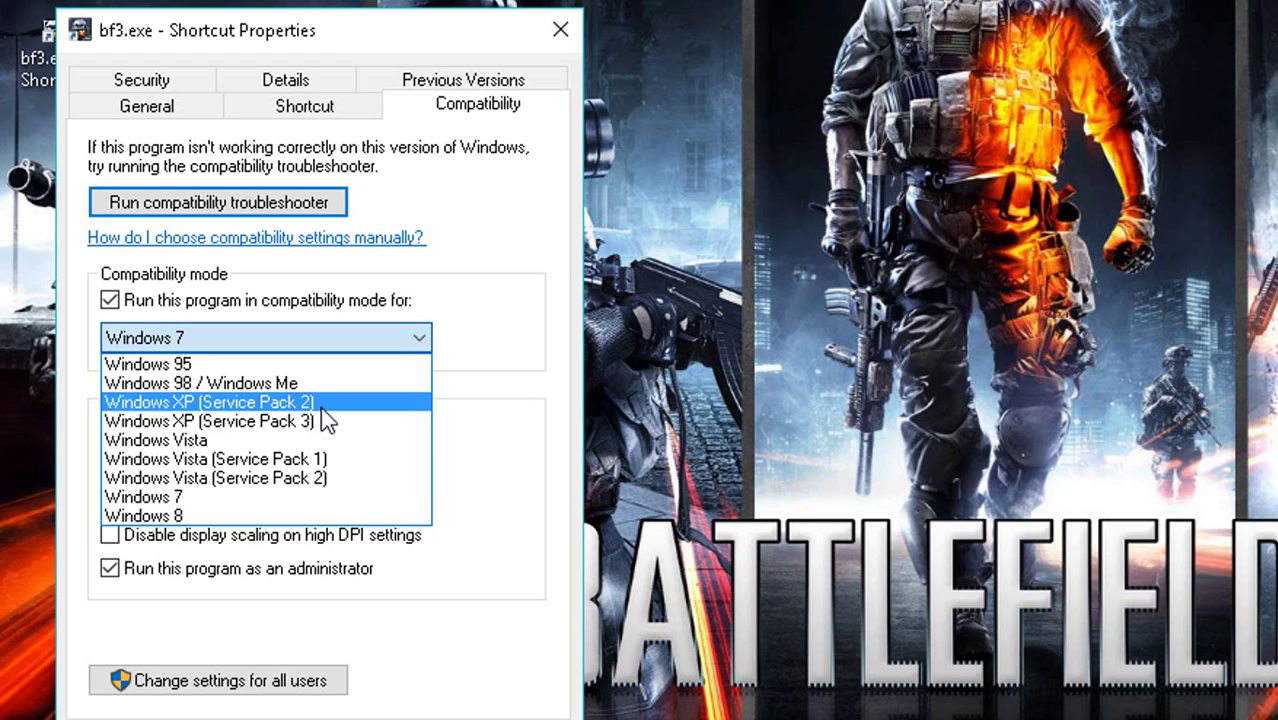
pyautogui.click(306, 499)
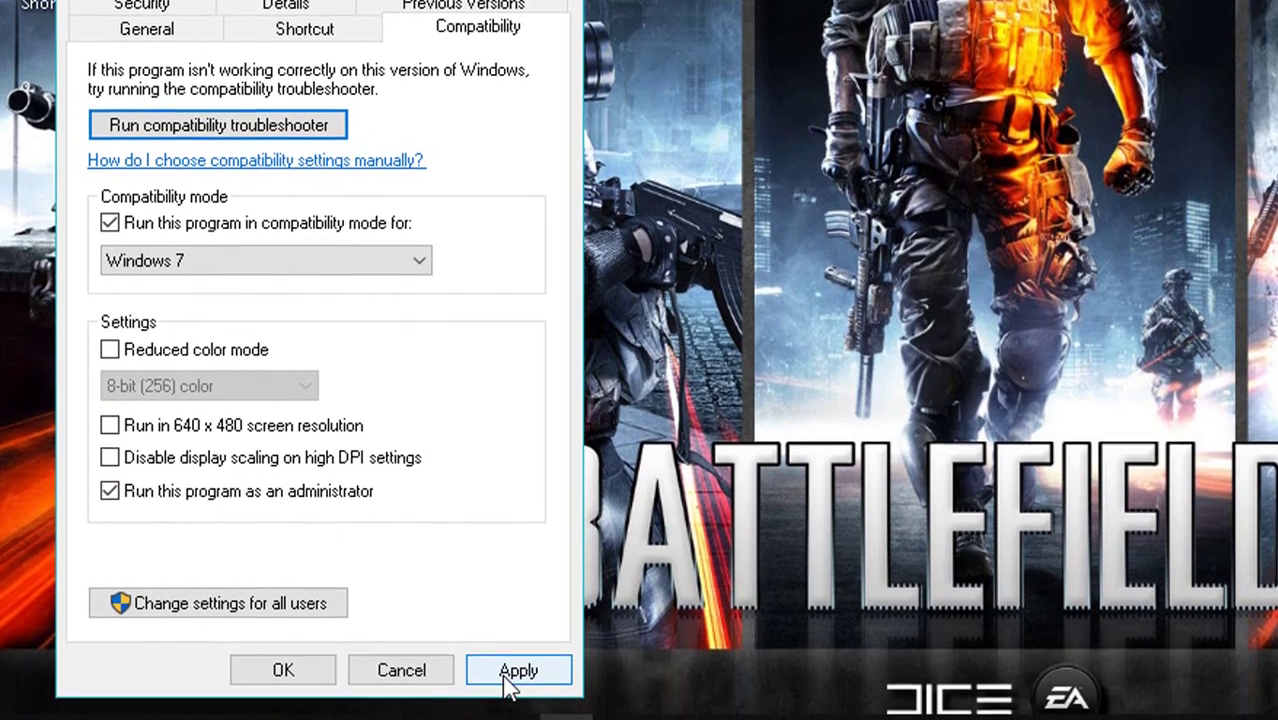
pyautogui.click(480, 673)
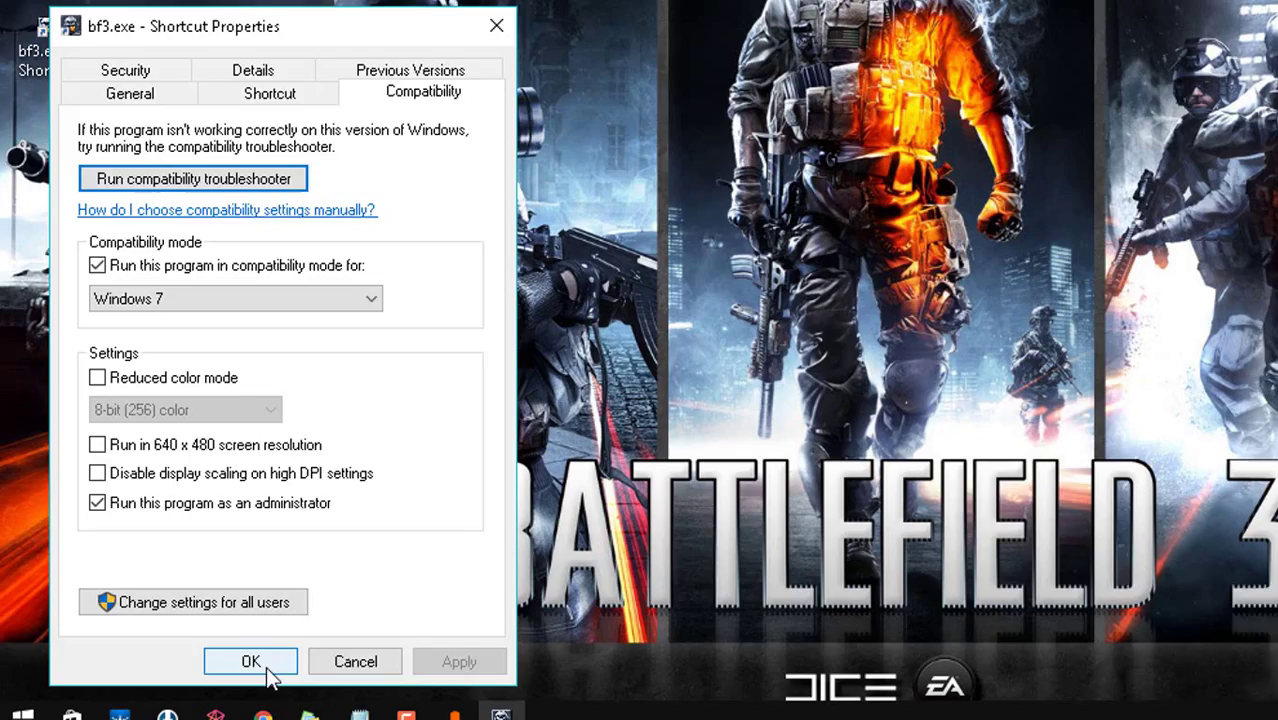
# Save the shortcut settings, launch Battlefield 3, then open the shortcut's file location.
pyautogui.click(268, 672)
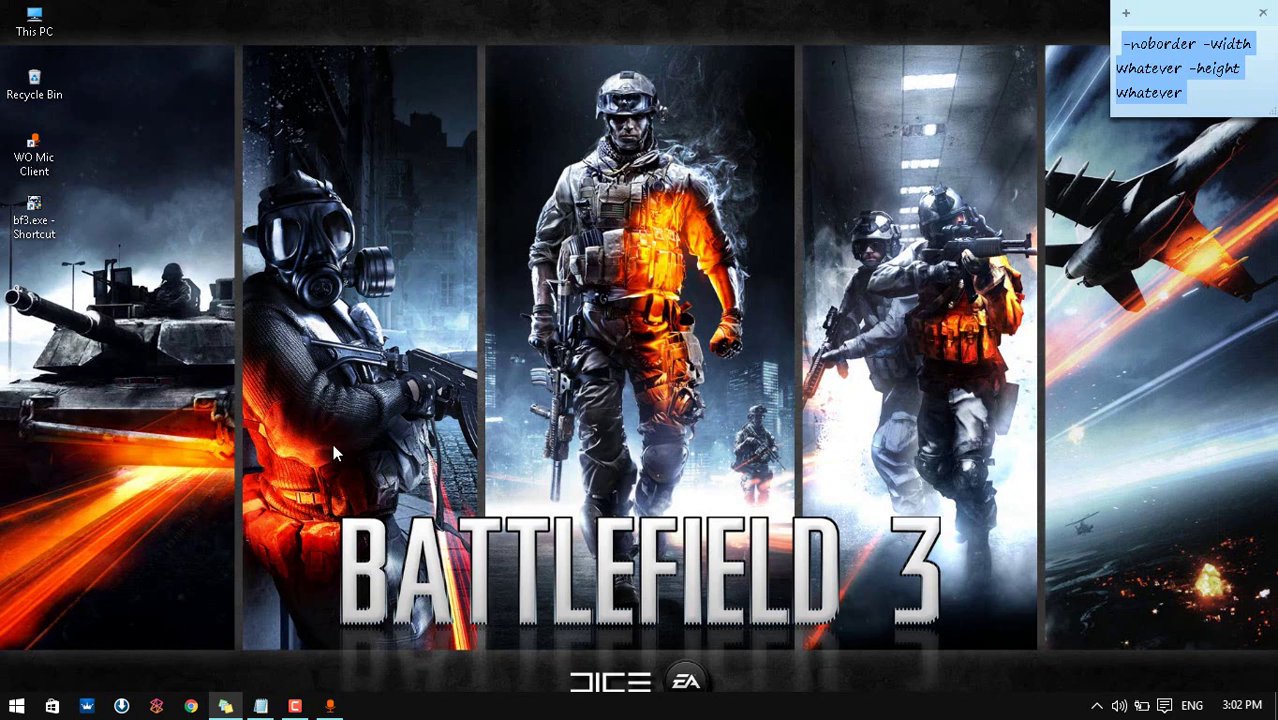
pyautogui.doubleClick(46, 216)
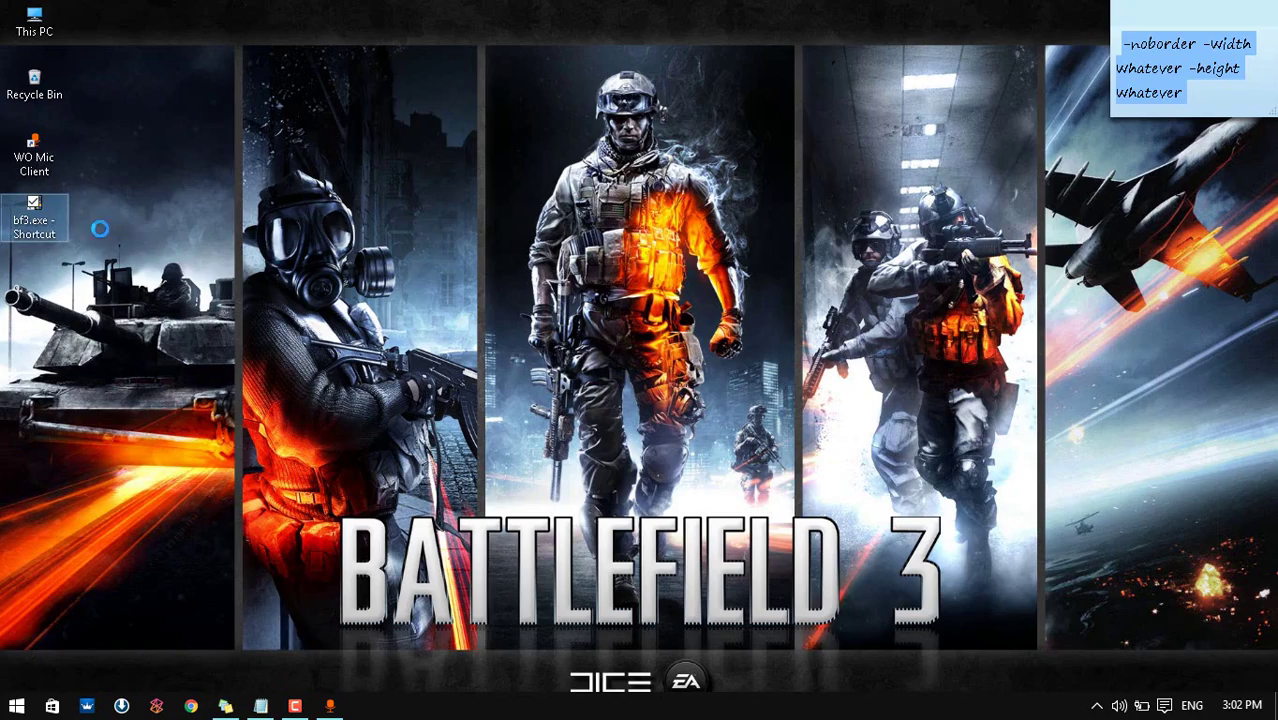
pyautogui.rightClick(40, 205)
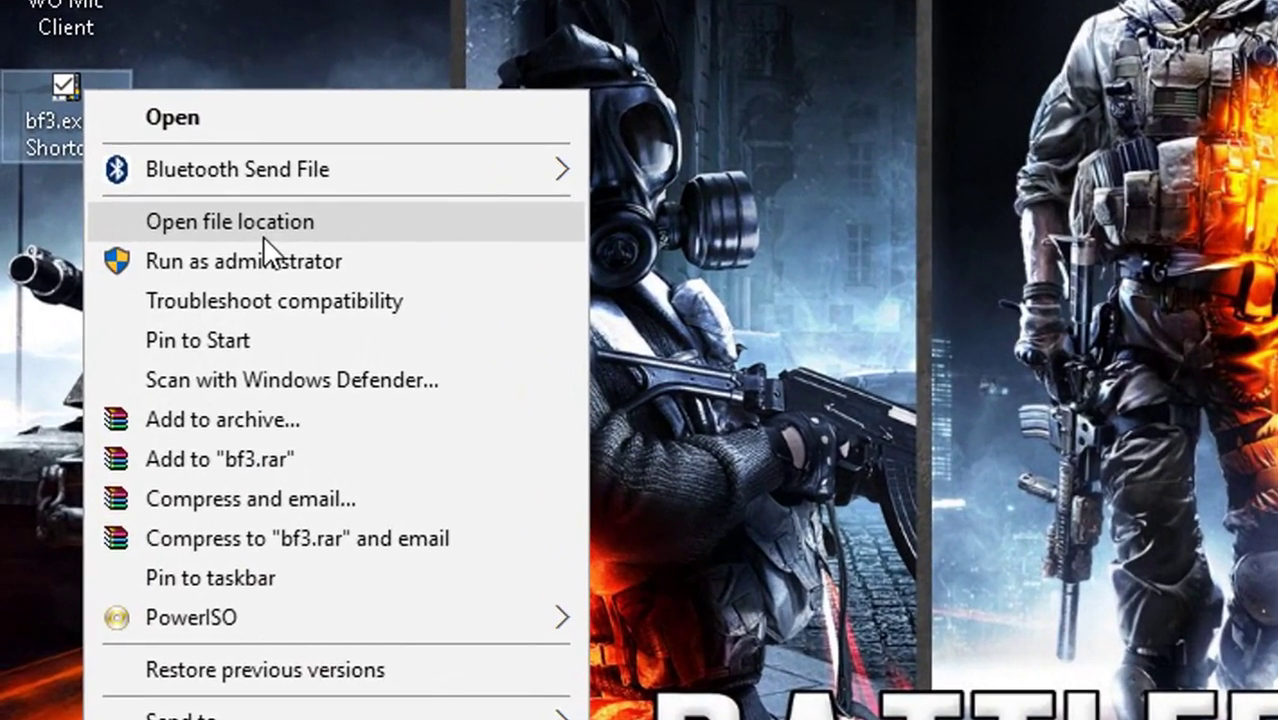
pyautogui.click(263, 236)
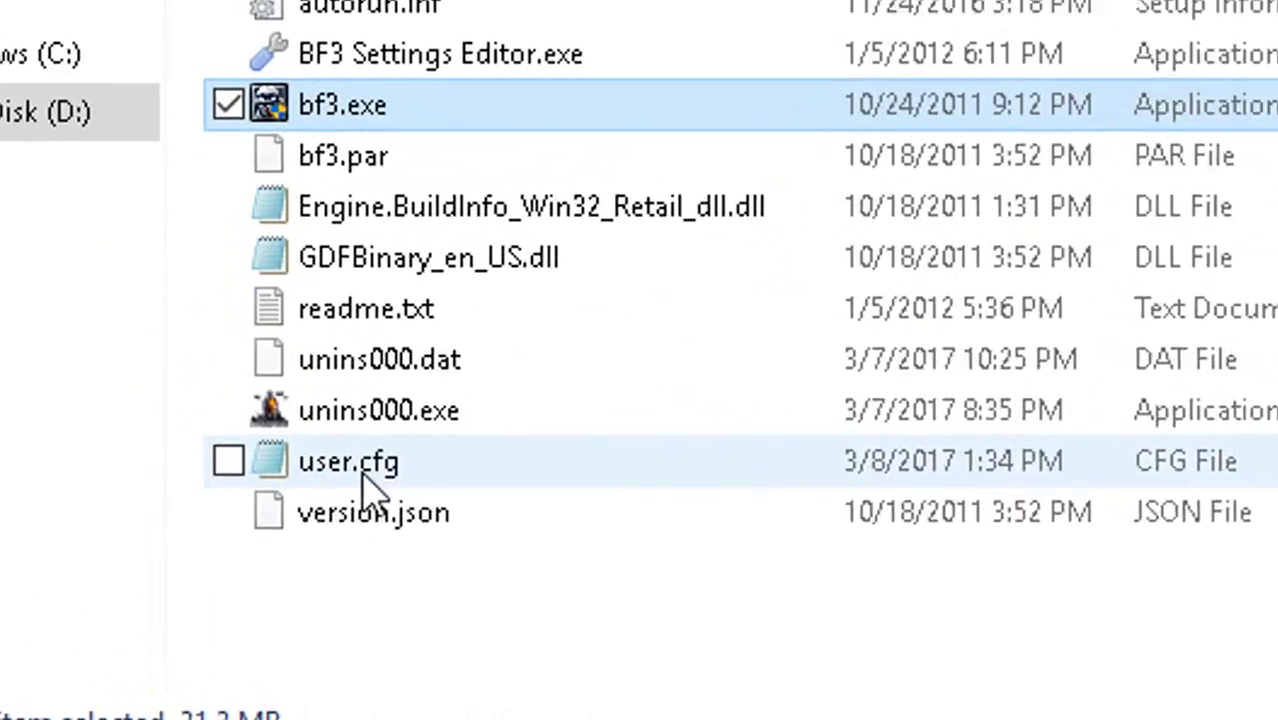
# Open user.cfg in Notepad and snap both user.cfg windows to screen halves.
pyautogui.click(364, 476)
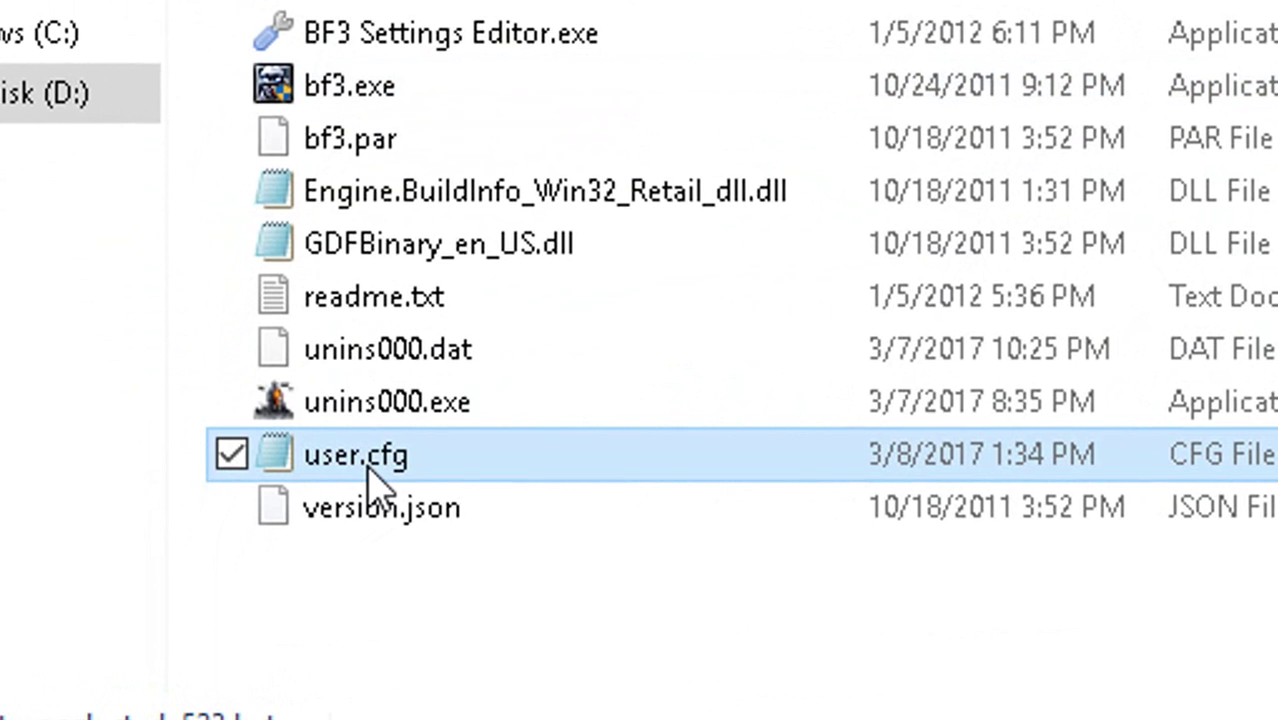
pyautogui.rightClick(368, 468)
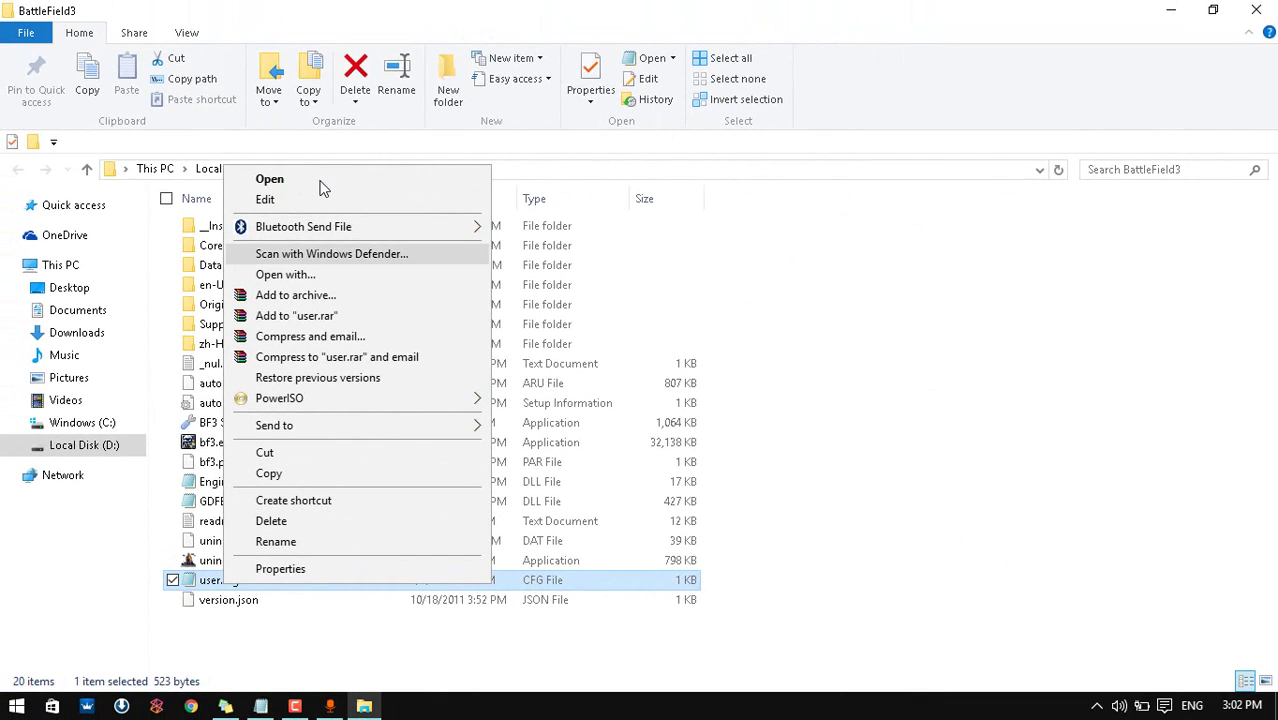
pyautogui.click(332, 182)
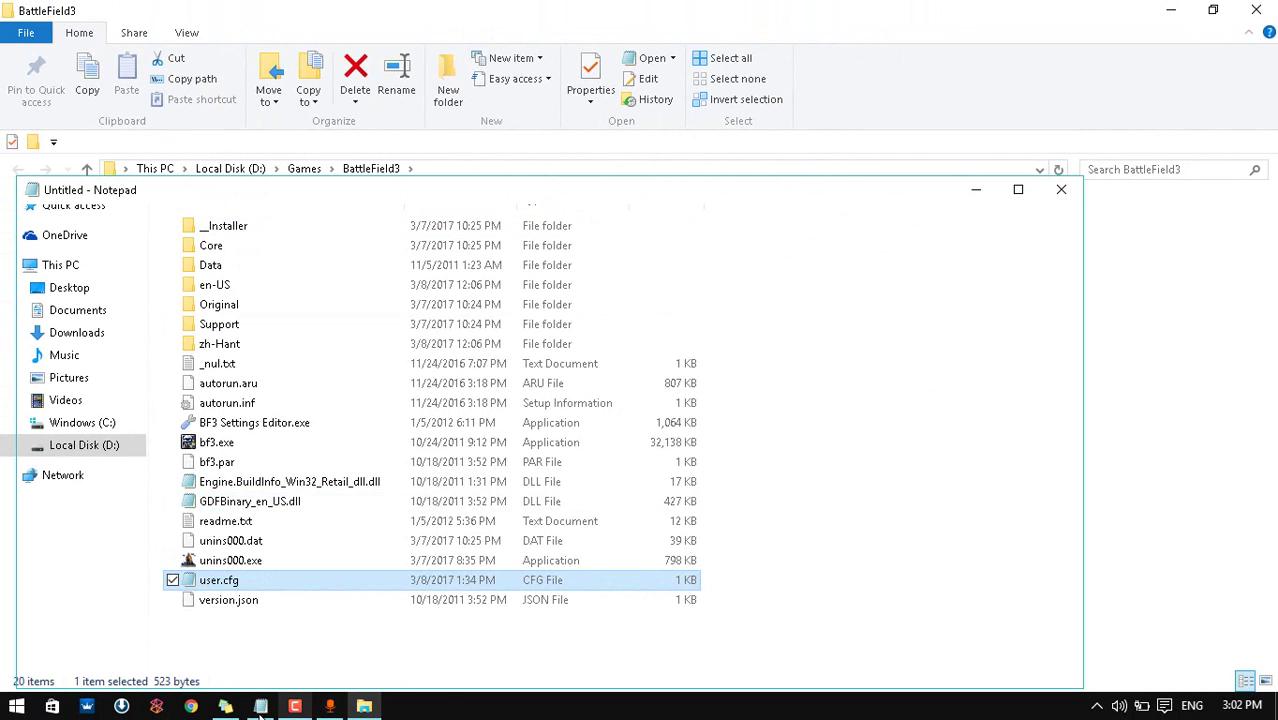
pyautogui.moveTo(260, 706)
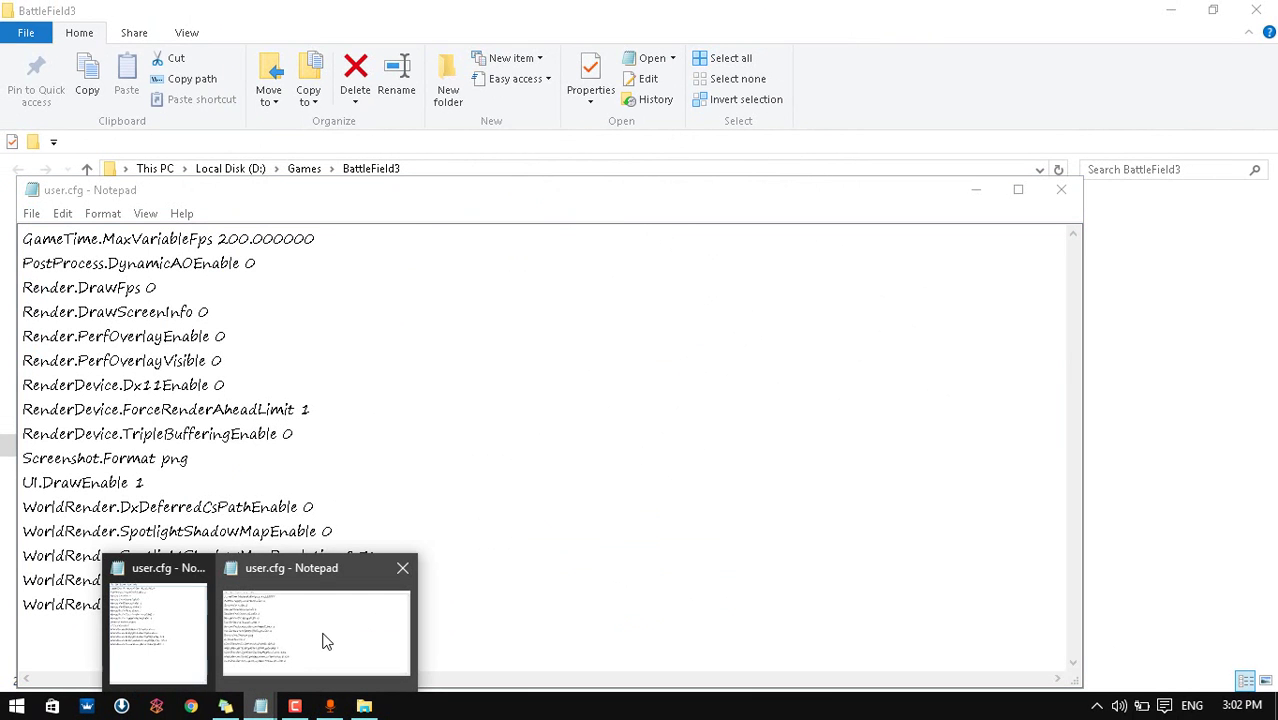
pyautogui.click(163, 640)
pyautogui.click(212, 213)
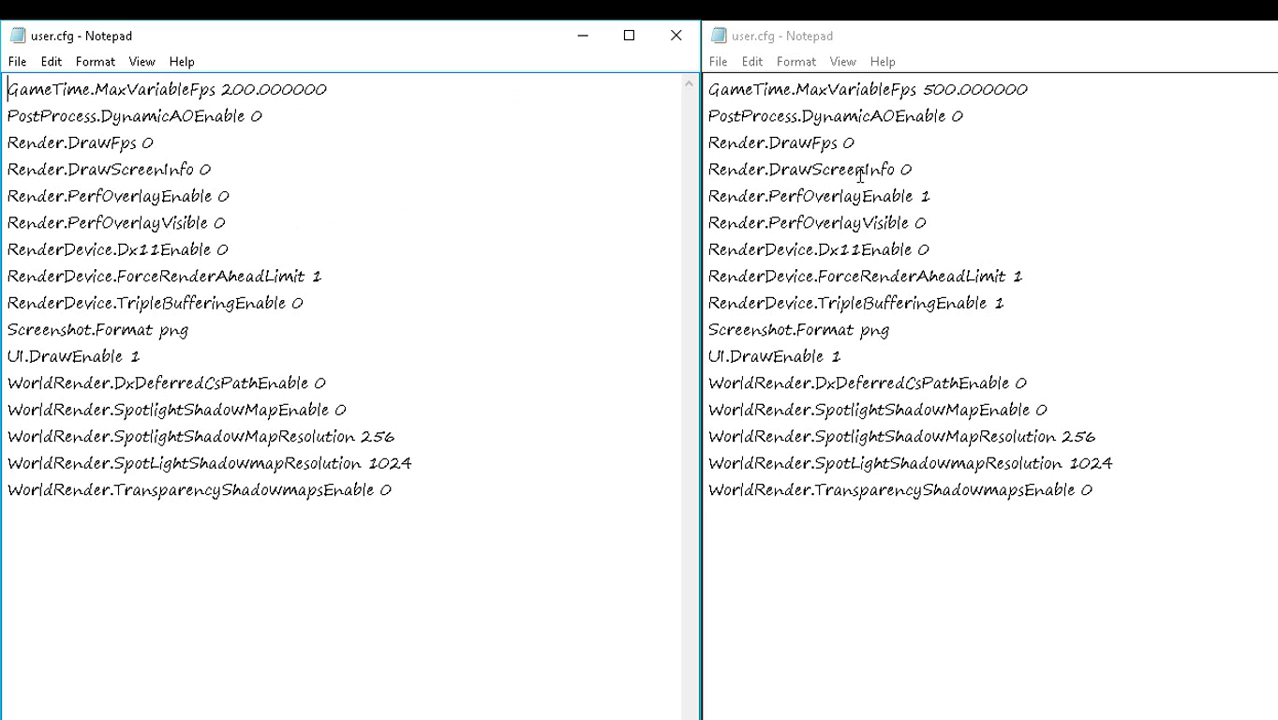
# Compare the 500 and 200 FPS user.cfg copies, highlighting the 256 shadow map value, then close the 200 FPS one.
pyautogui.click(938, 195)
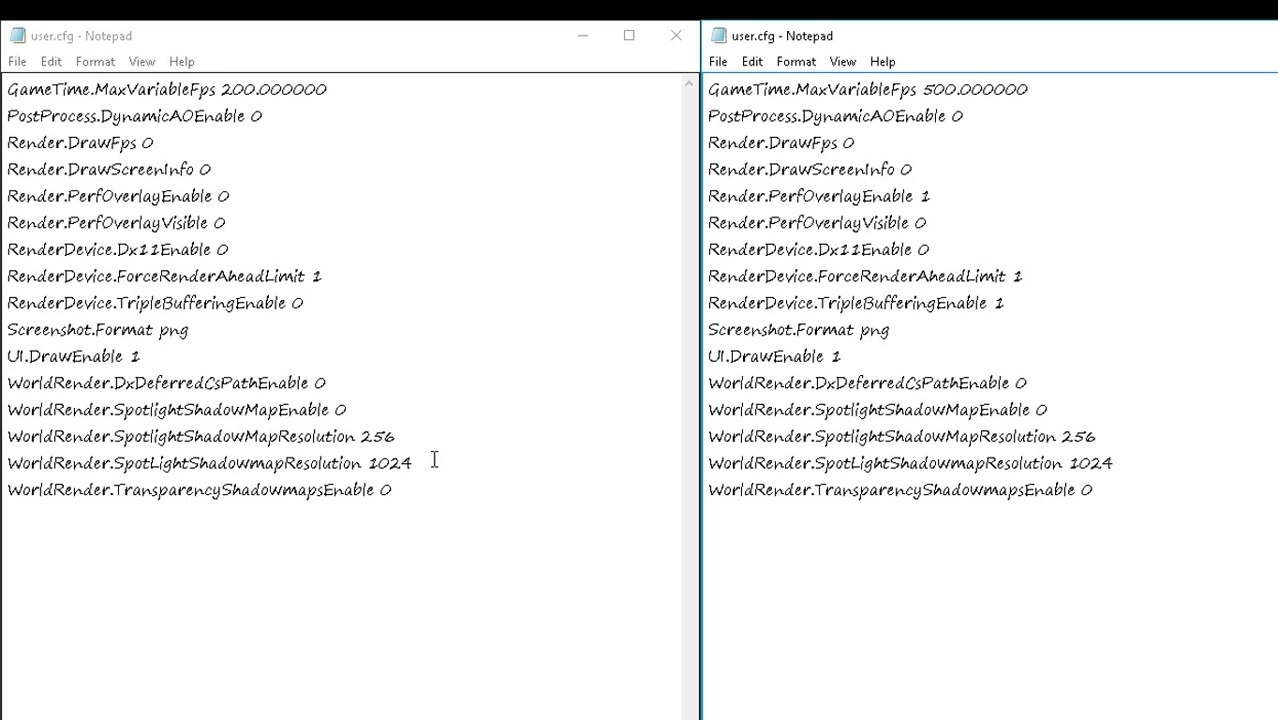
pyautogui.moveTo(432, 463); pyautogui.dragTo(346, 436)
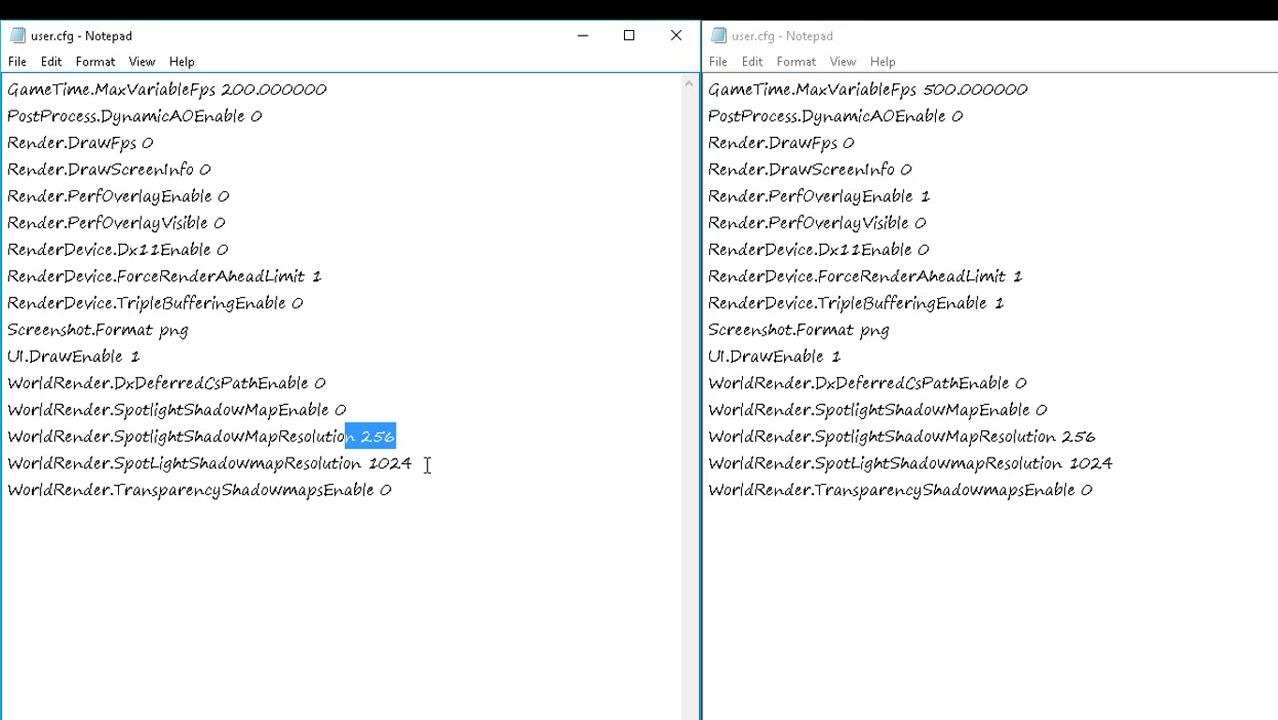
pyautogui.click(427, 465)
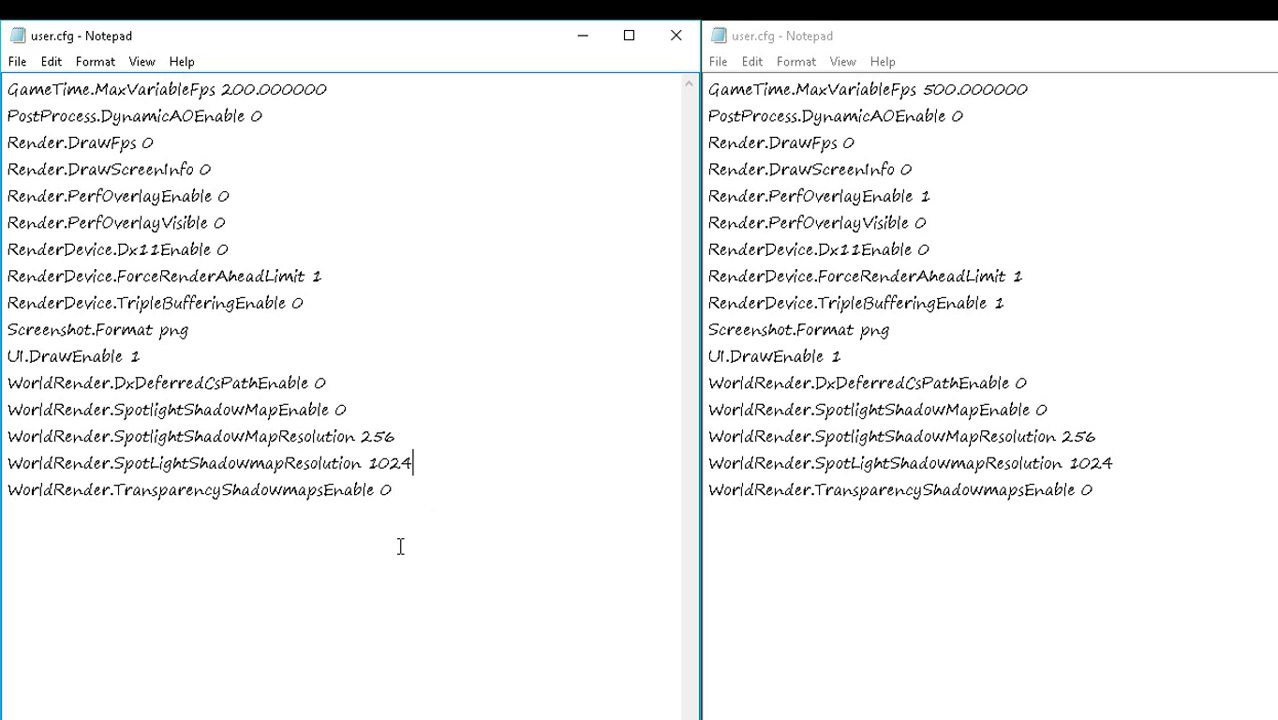
pyautogui.click(673, 35)
# Close the last user.cfg Notepad window and the BattleField3 Explorer window.
pyautogui.click(1264, 33)
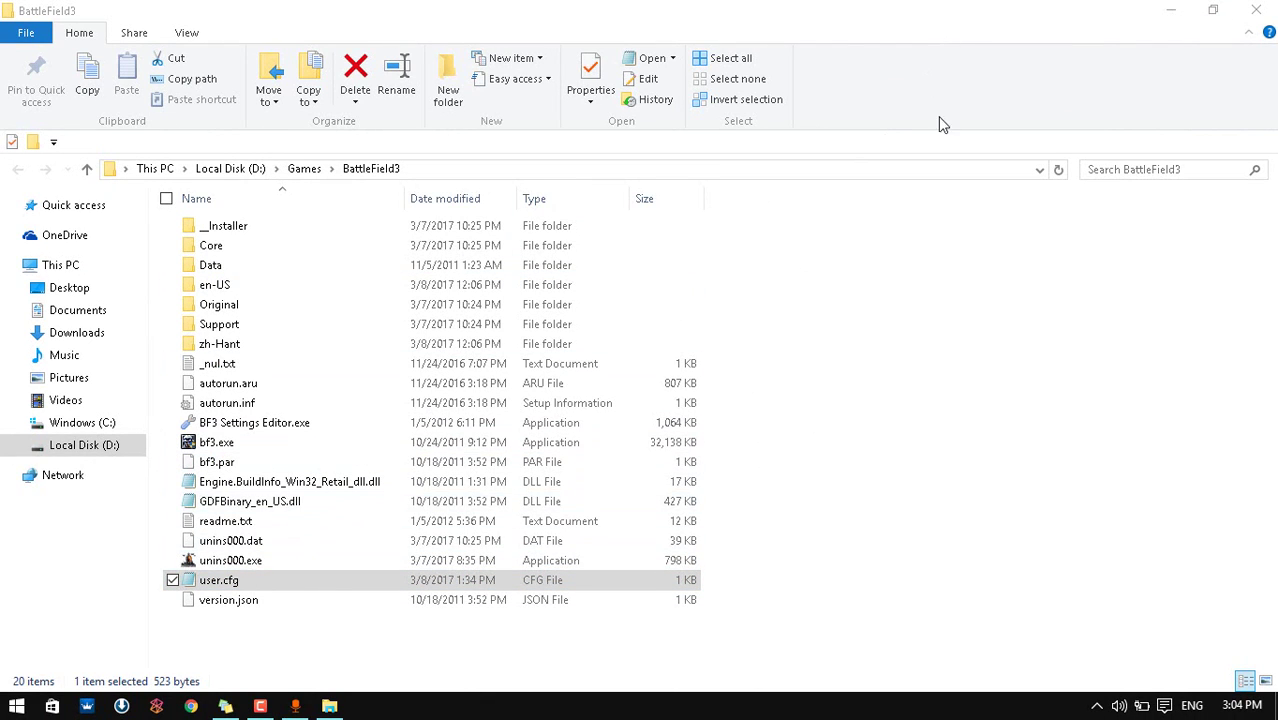
pyautogui.press('super+Down')
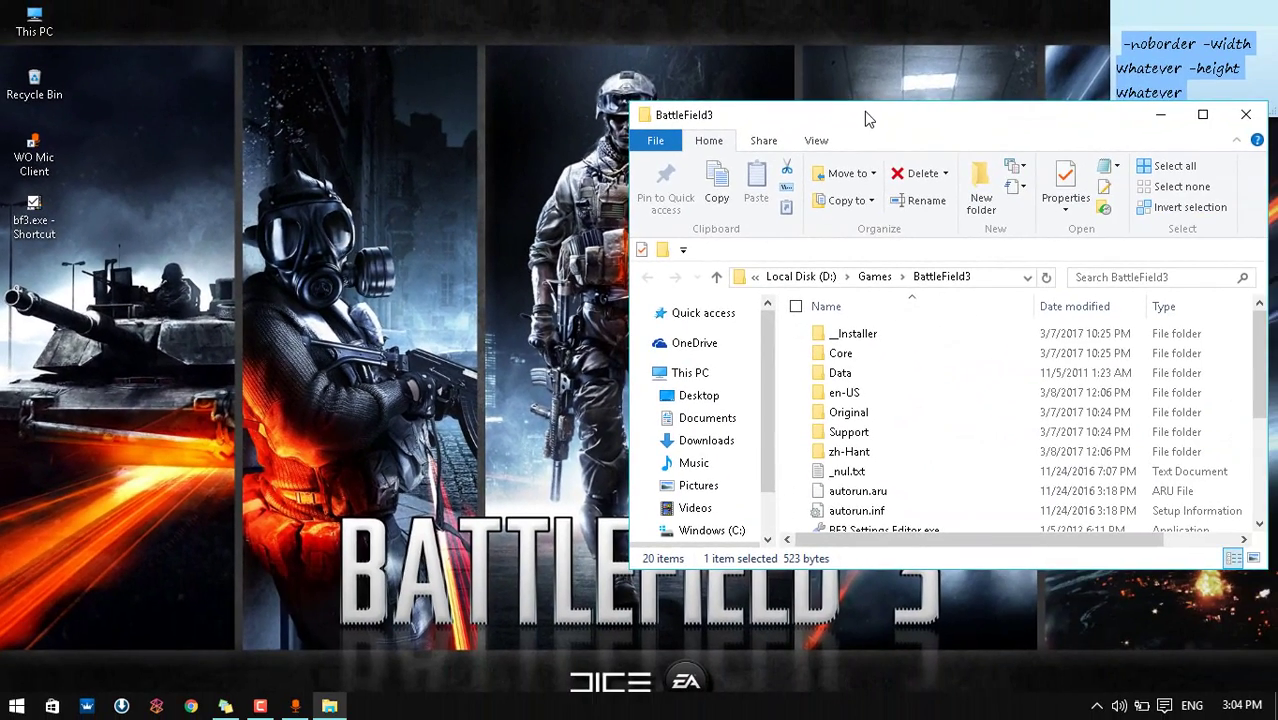
pyautogui.press('super+Up')
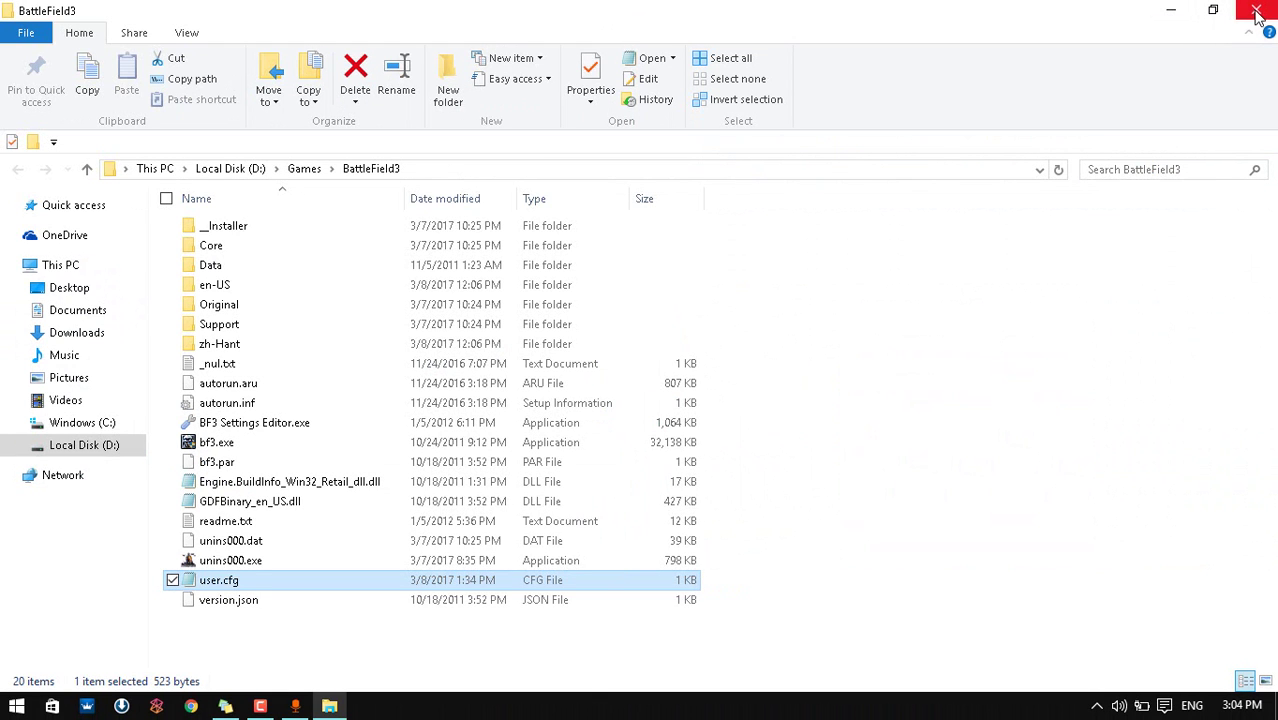
pyautogui.hotkey('alt', 'F4')
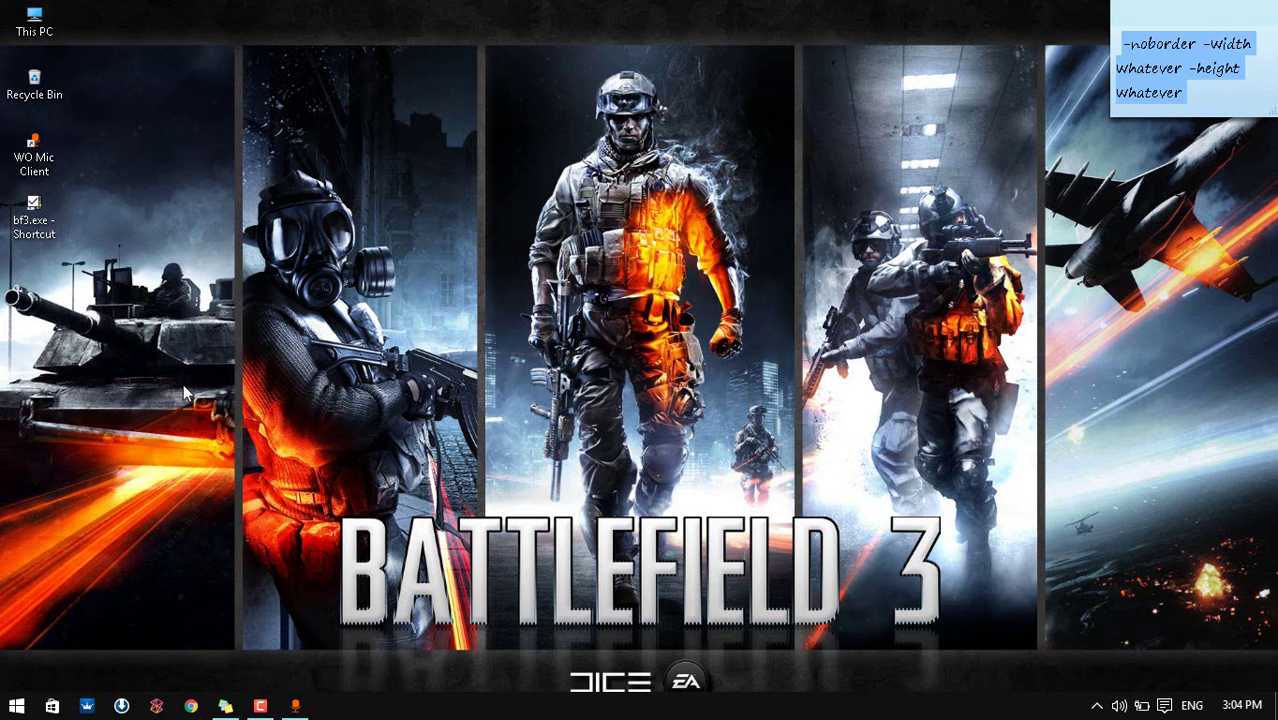
# Launch Battlefield 3 from the bf3.exe desktop shortcut and minimize WO Mic Client.
pyautogui.doubleClick(35, 237)
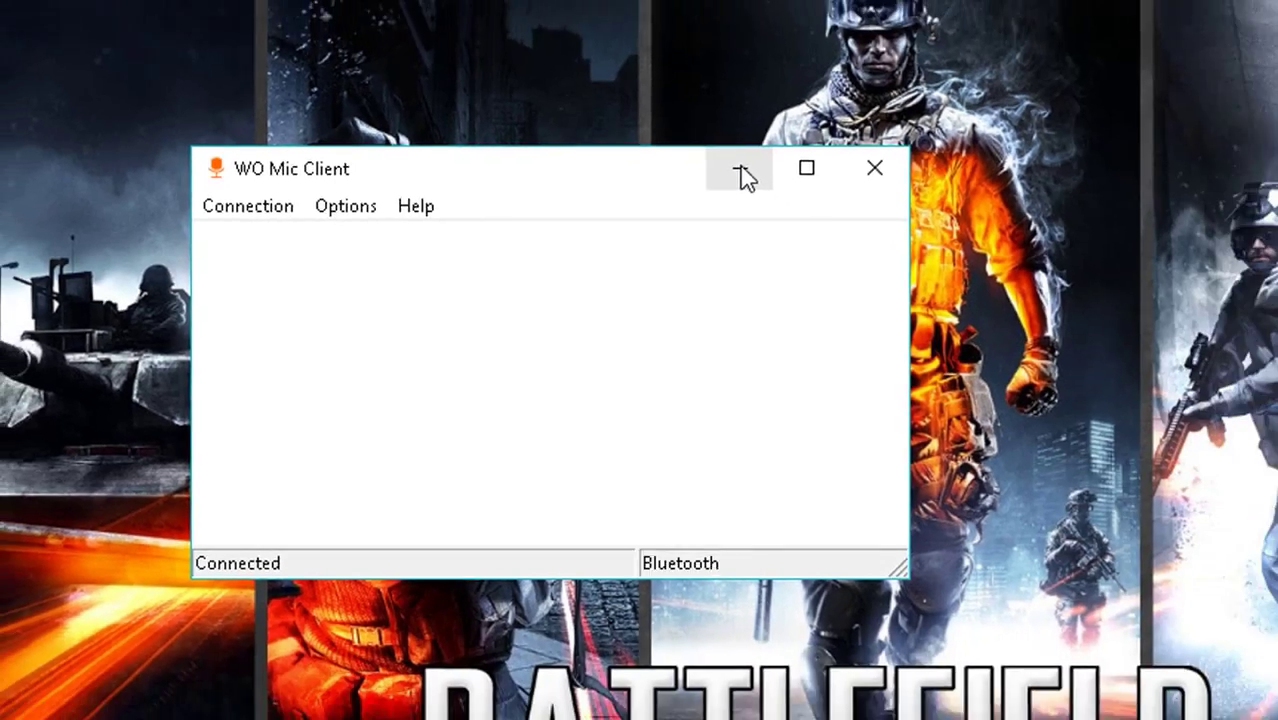
pyautogui.click(894, 145)
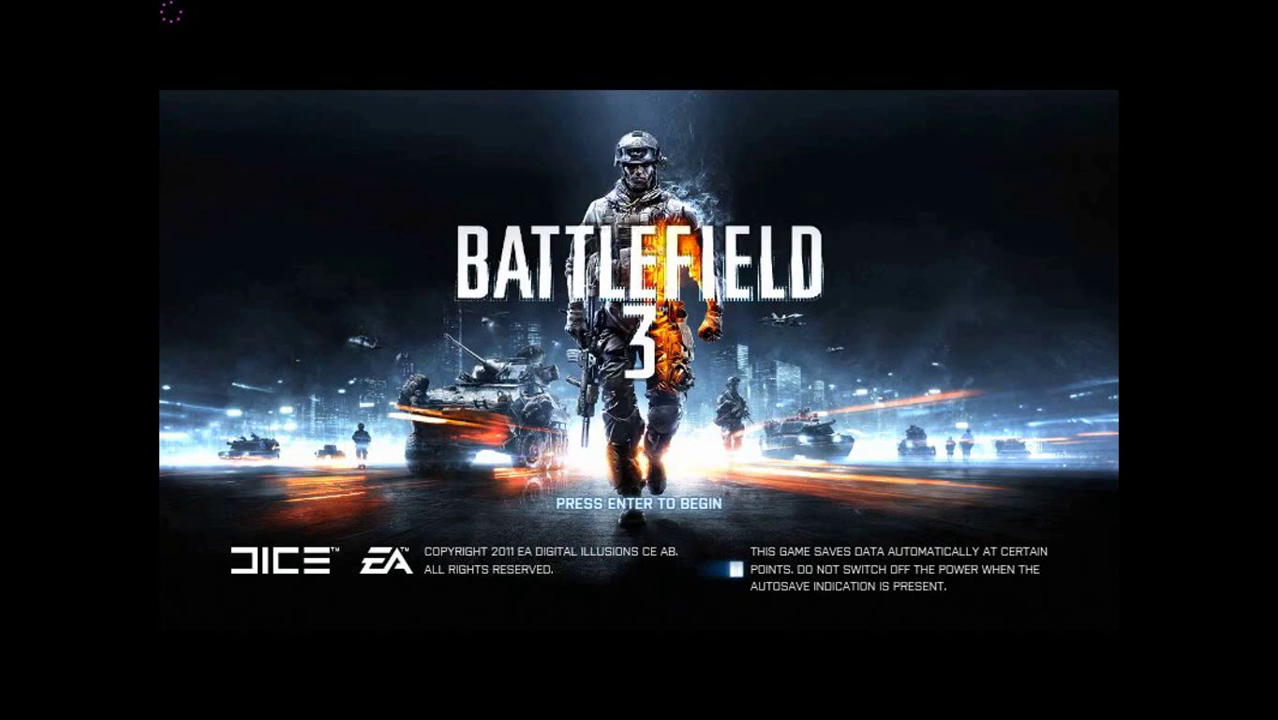
# Enter the main menu and browse the Controls, In Vehicle Key Bindings and Gameplay options.
pyautogui.press('Return')
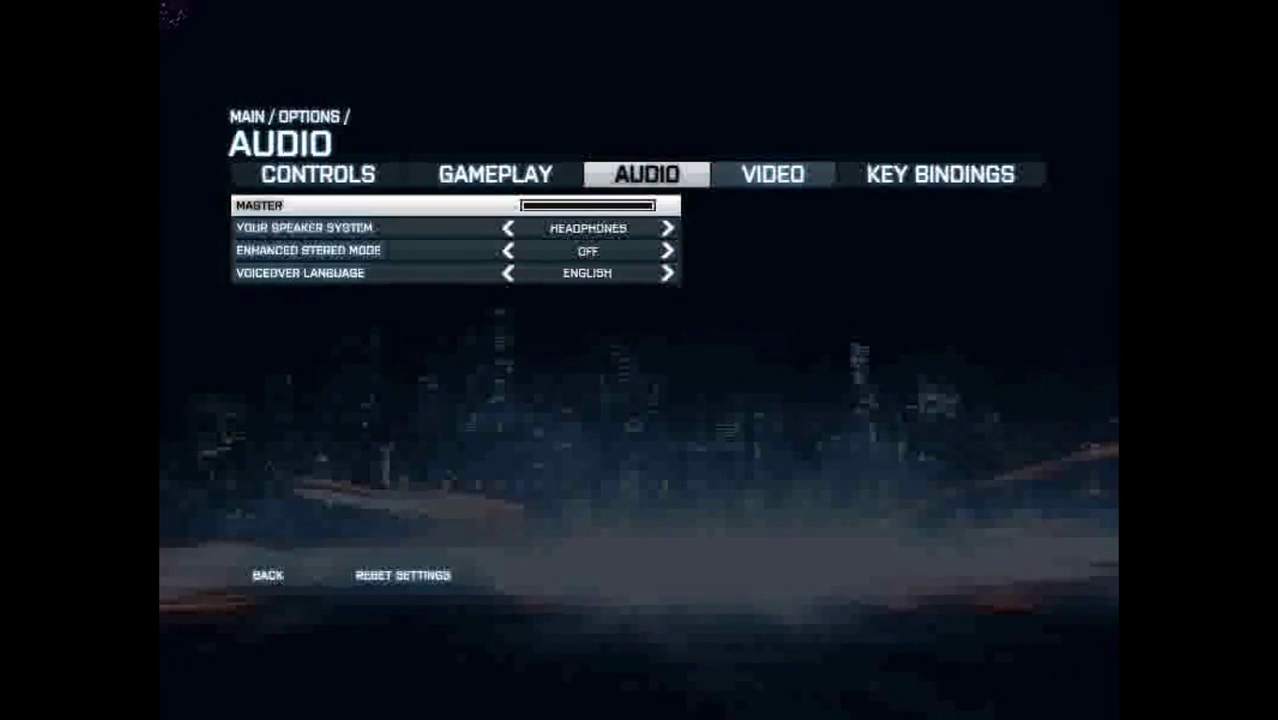
pyautogui.press('e')
pyautogui.press('e')
pyautogui.press('e')
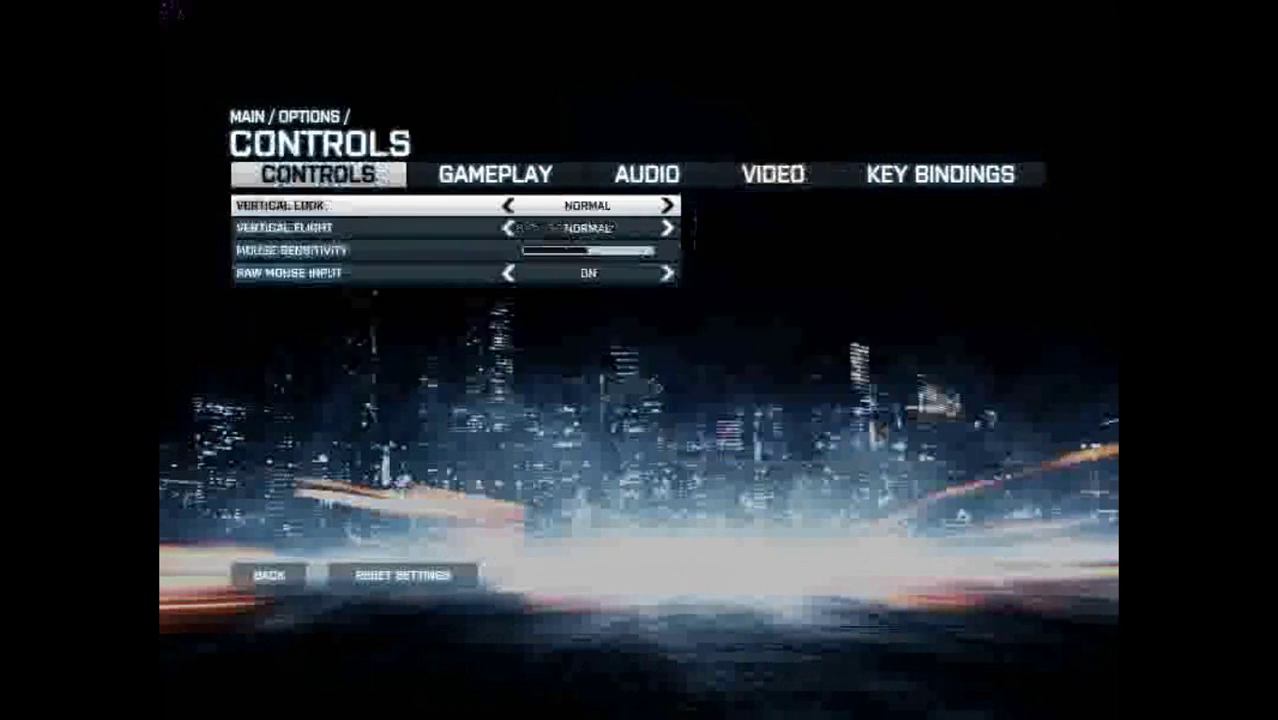
pyautogui.press('q')
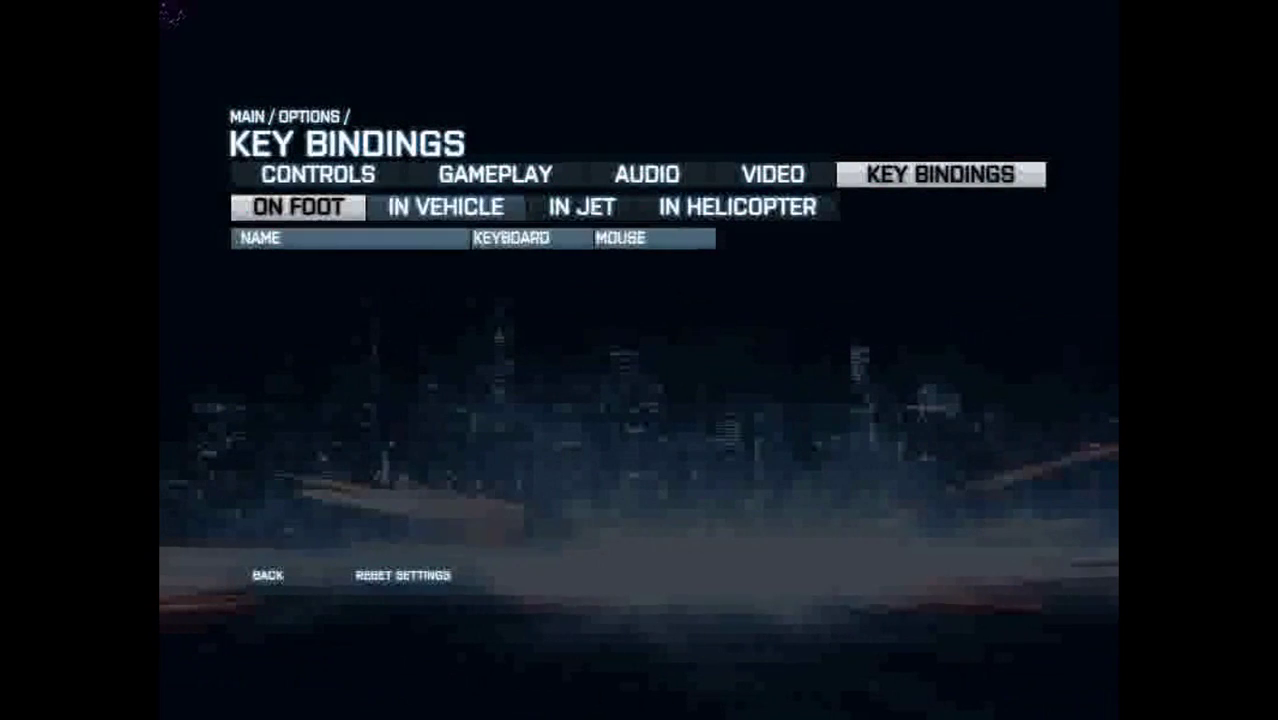
pyautogui.press('Right')
pyautogui.press('q')
pyautogui.press('q')
pyautogui.press('q')
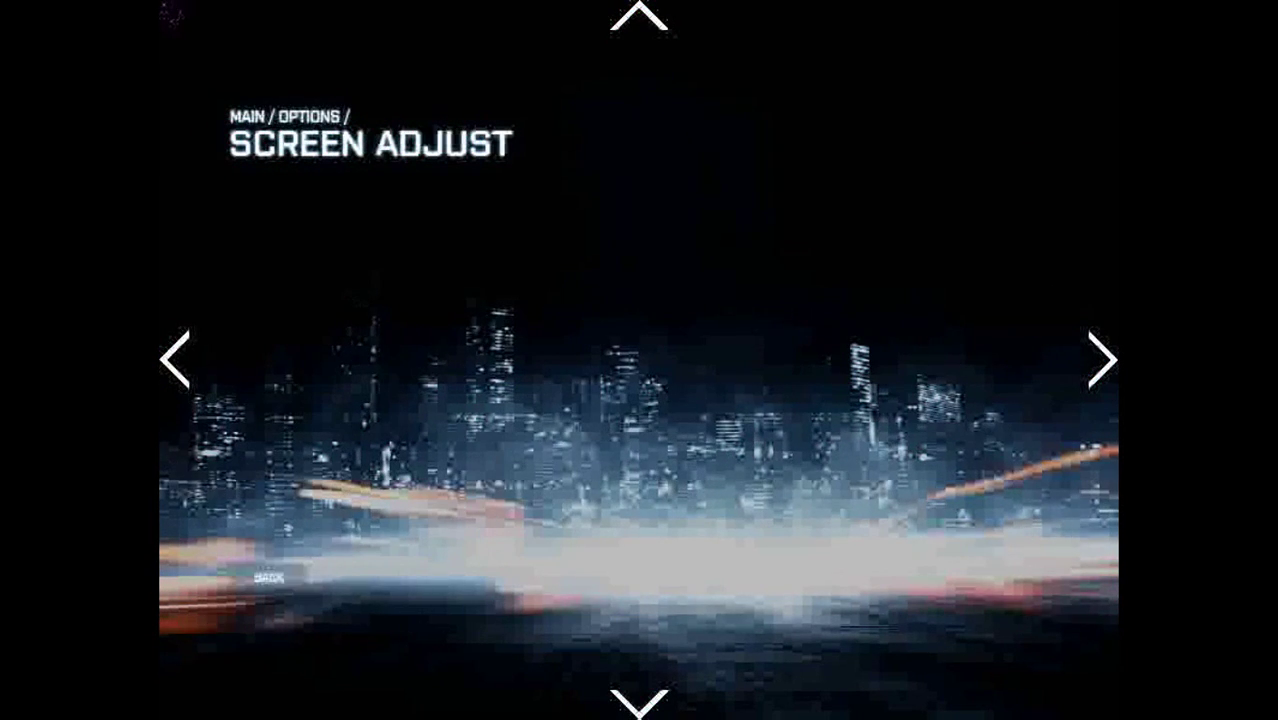
# Back out of Screen Adjust and the Video options to Battlefield 3's main menu.
pyautogui.press('Escape')
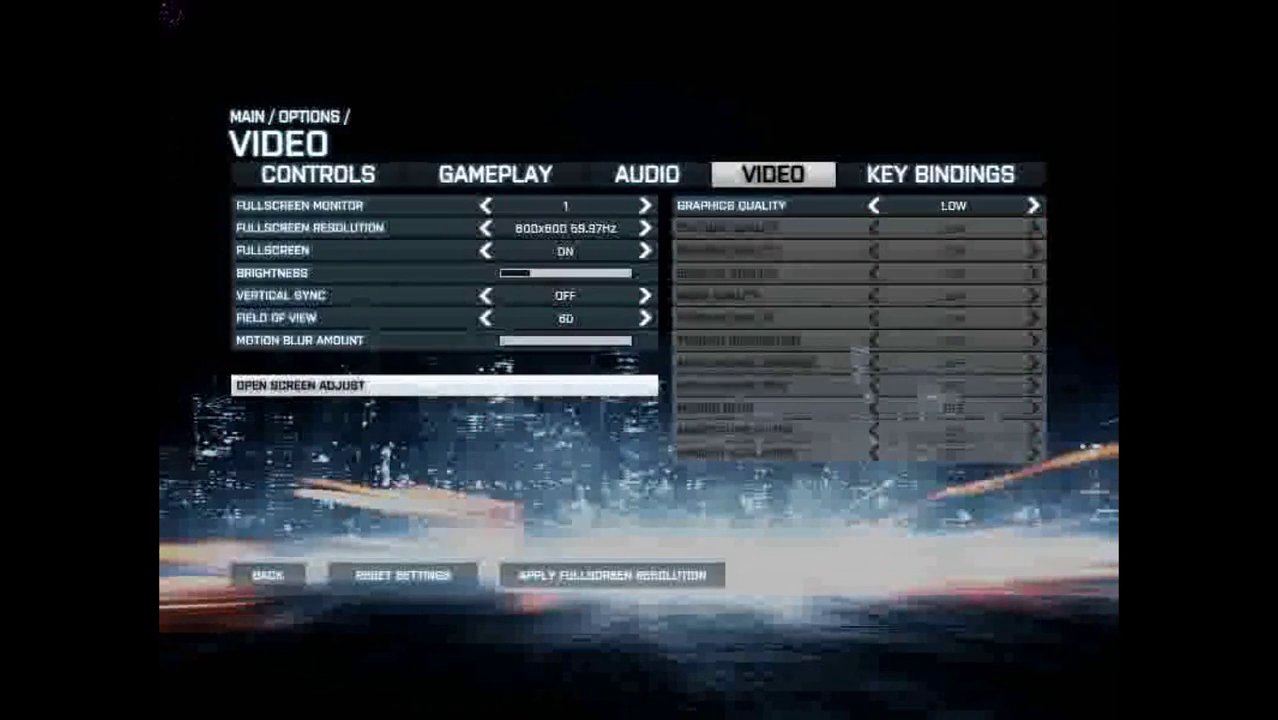
pyautogui.press('Escape')
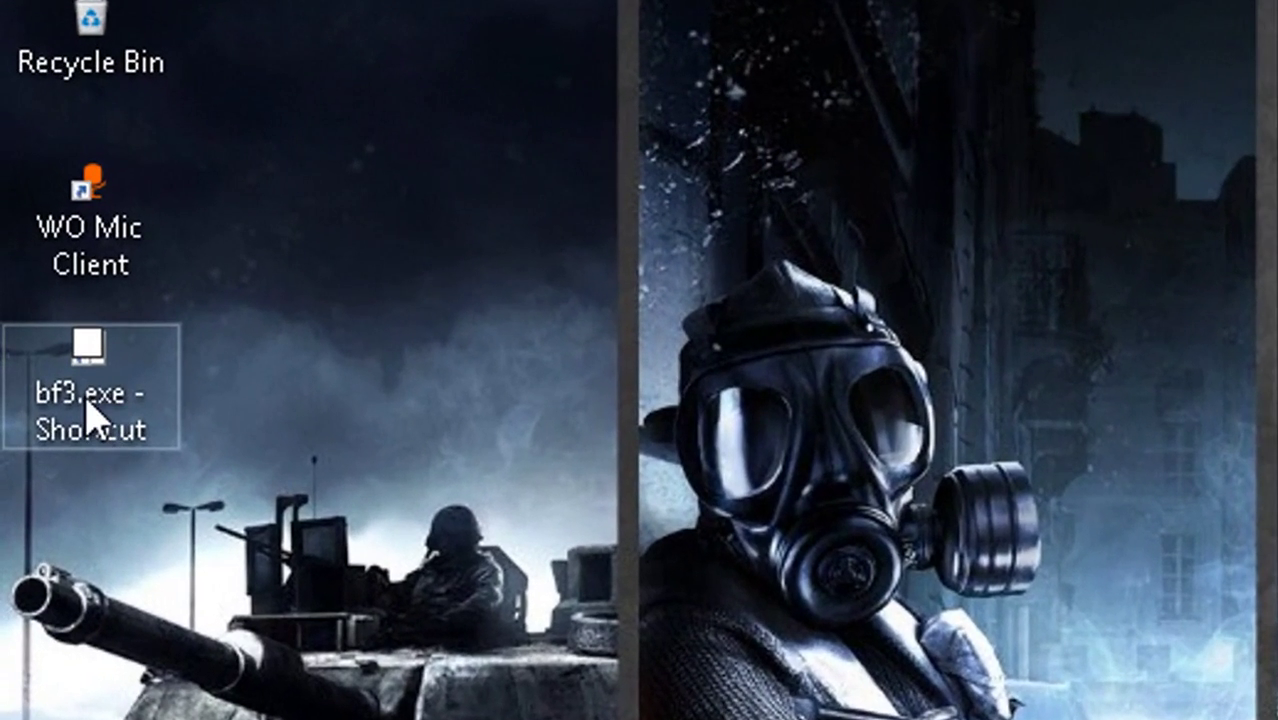
# Open the Properties of the bf3.exe desktop shortcut.
pyautogui.click(83, 388)
pyautogui.rightClick(89, 410)
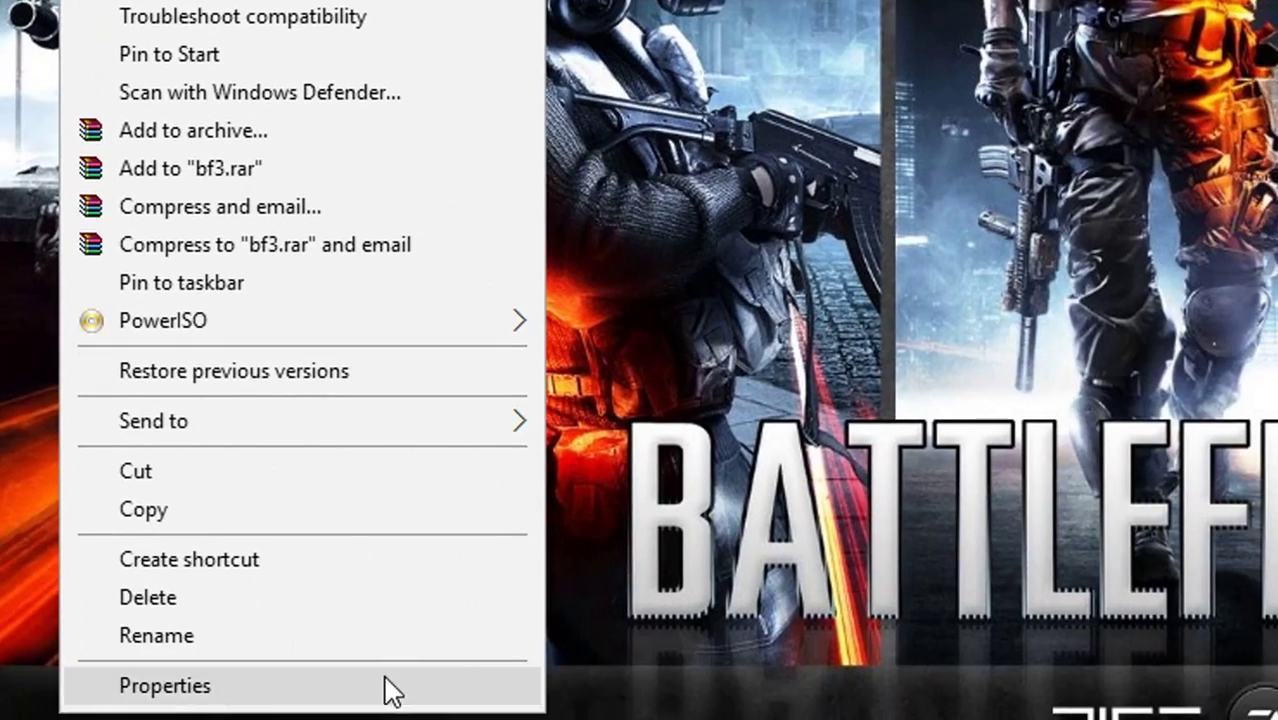
pyautogui.click(390, 688)
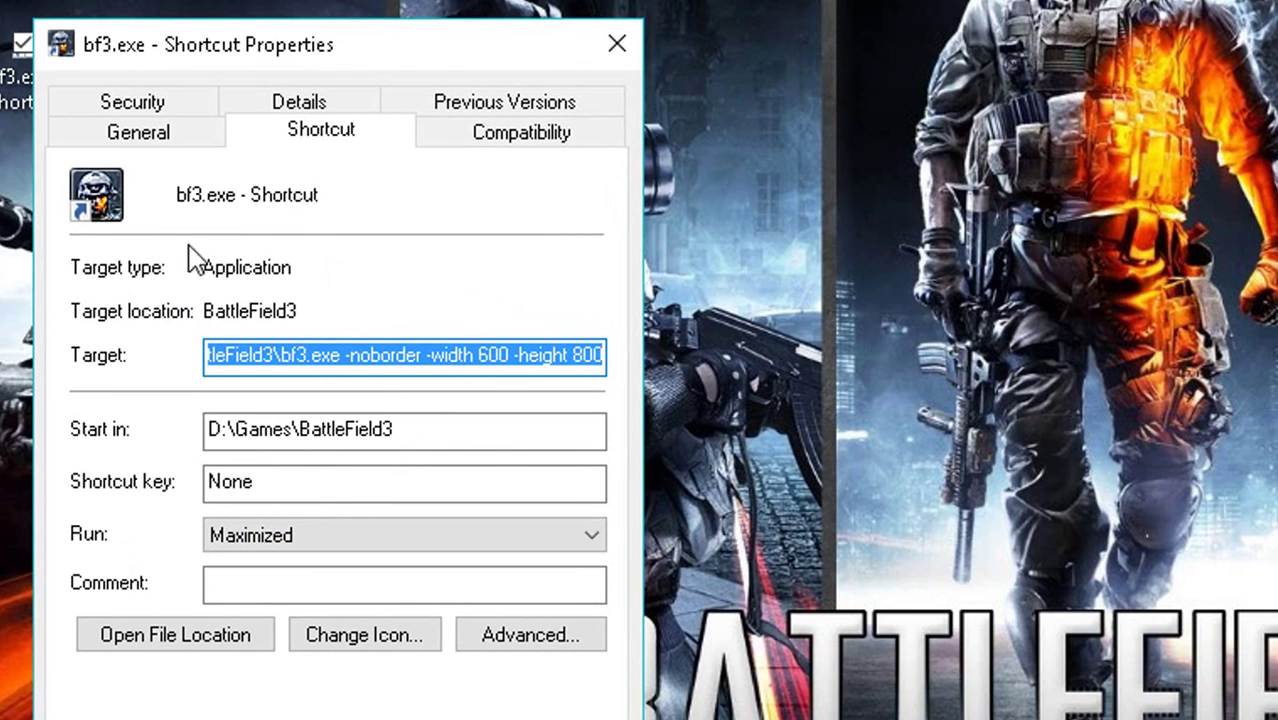
pyautogui.click(345, 168)
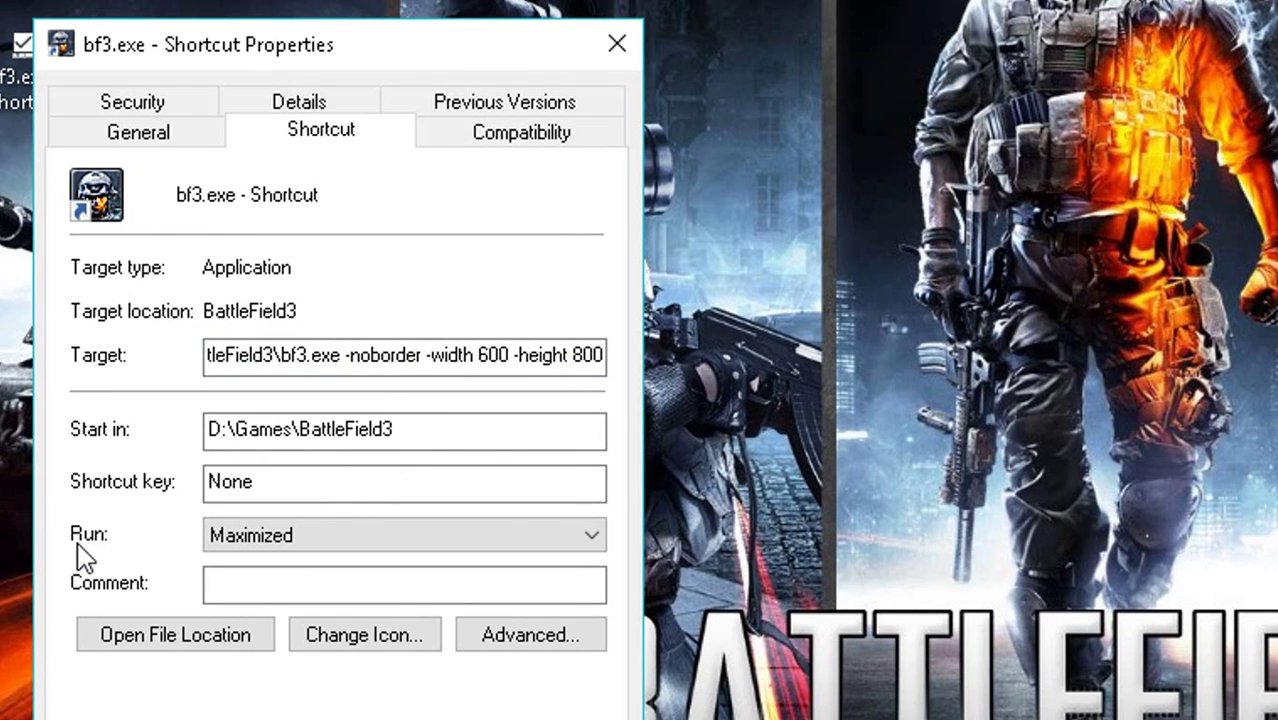
# Set the shortcut's Run mode to Maximized and apply the change.
pyautogui.click(294, 545)
pyautogui.click(265, 565)
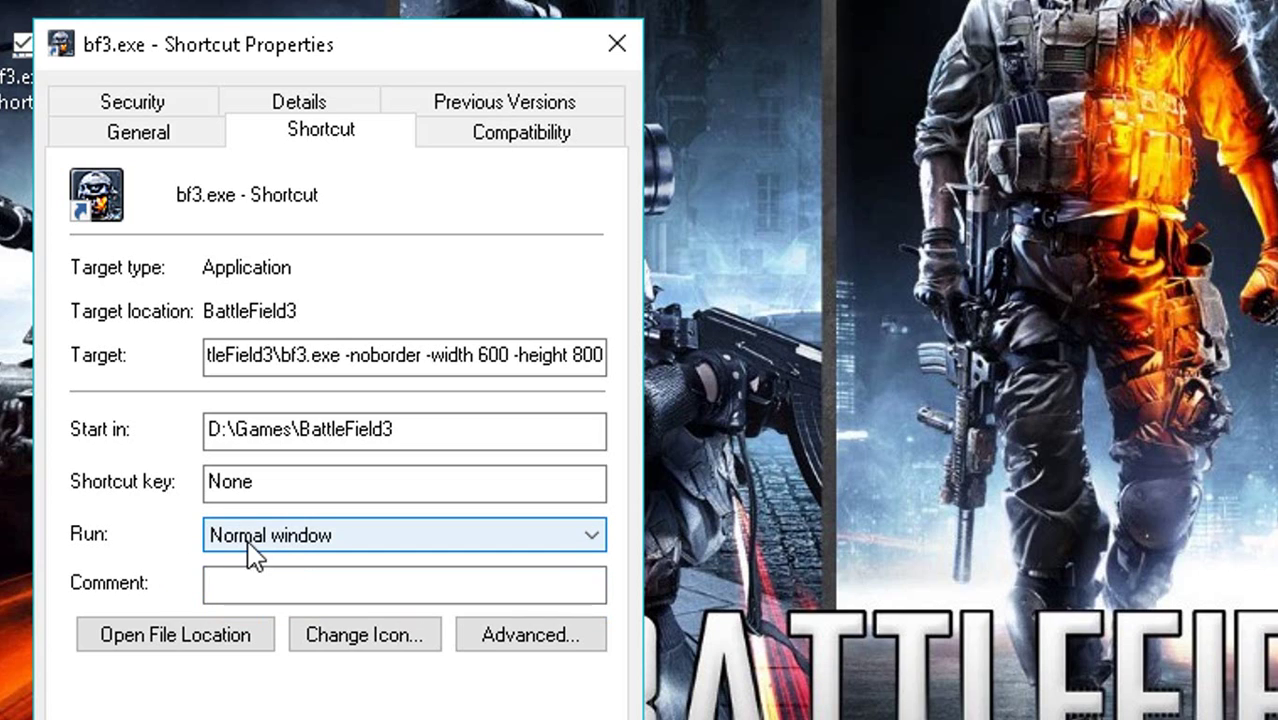
pyautogui.click(296, 546)
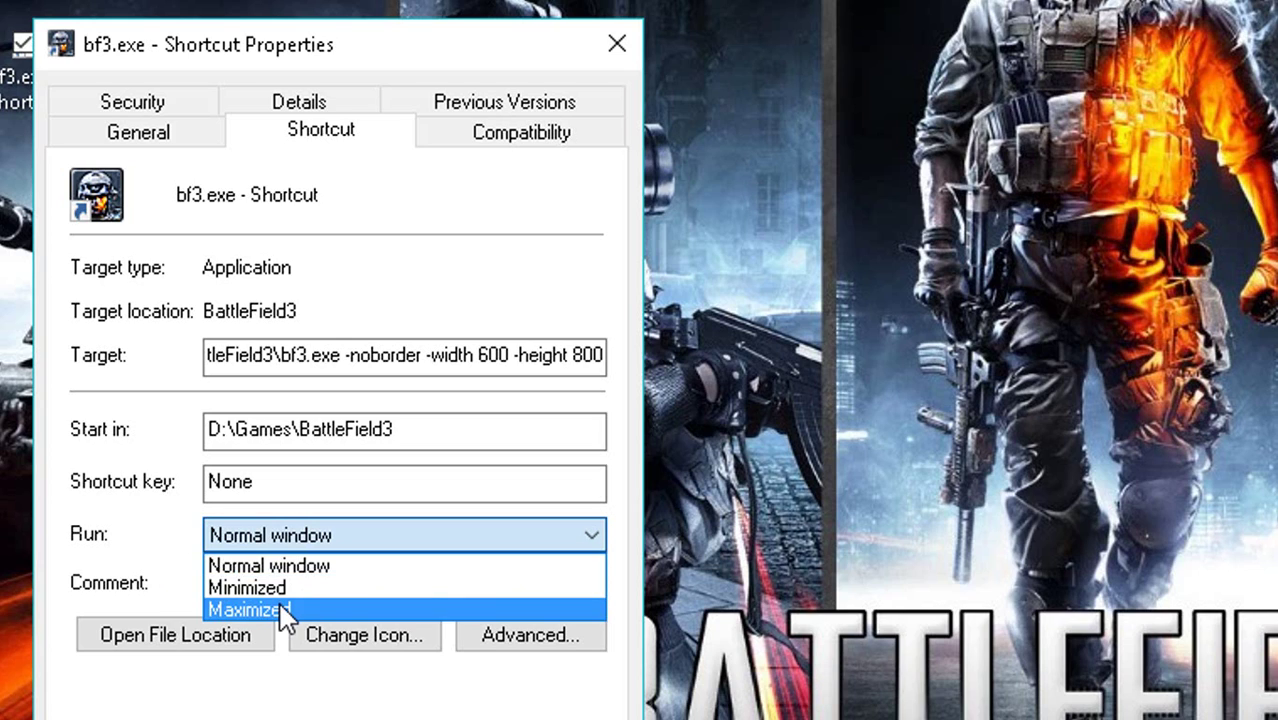
pyautogui.click(282, 620)
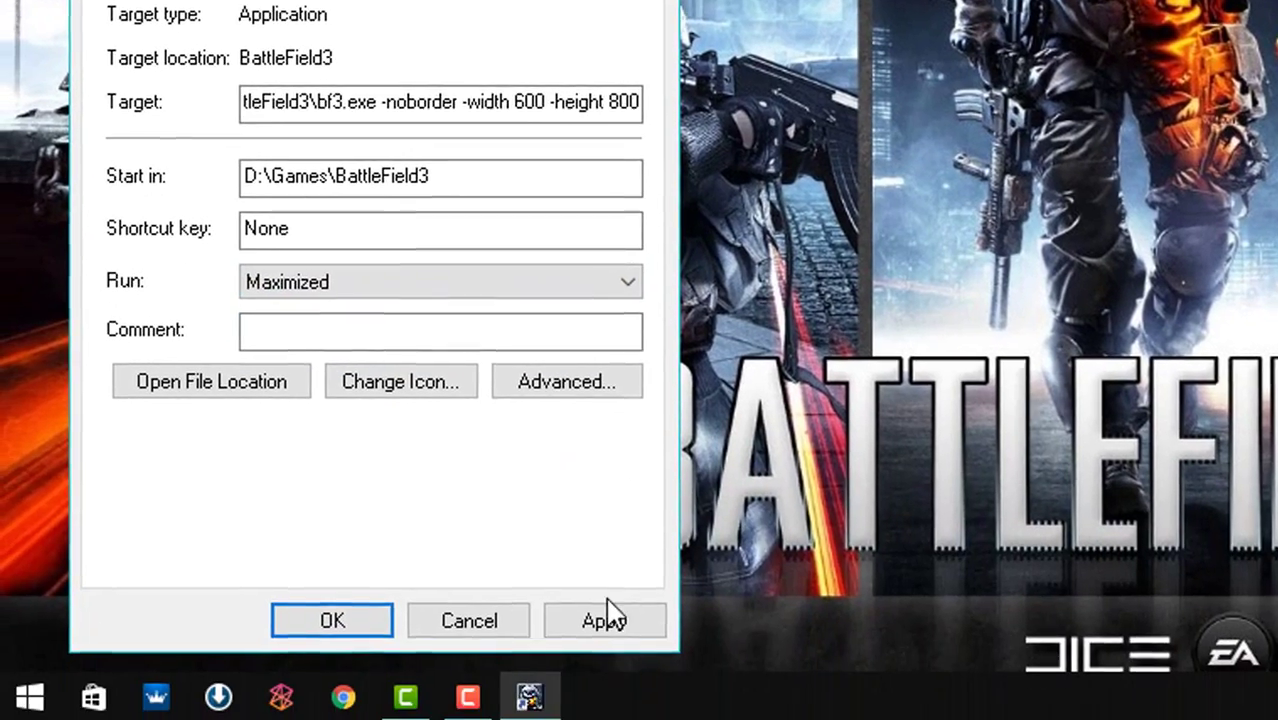
pyautogui.click(590, 618)
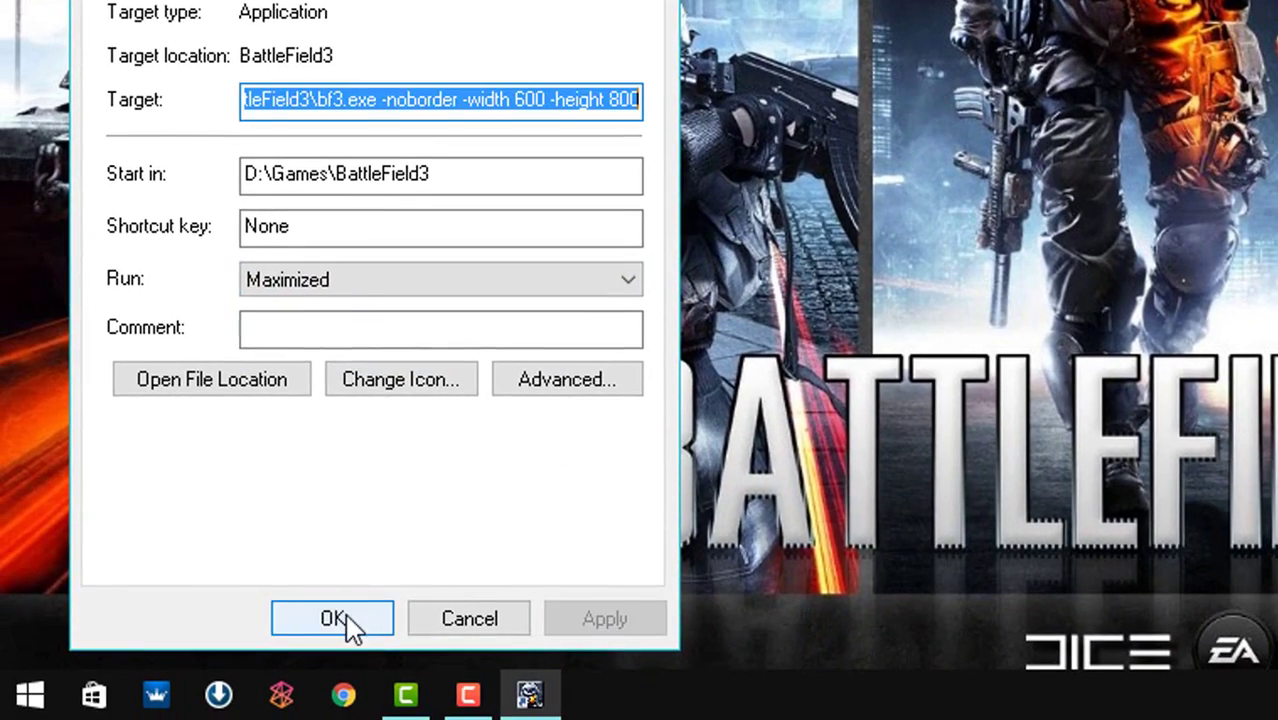
pyautogui.click(333, 619)
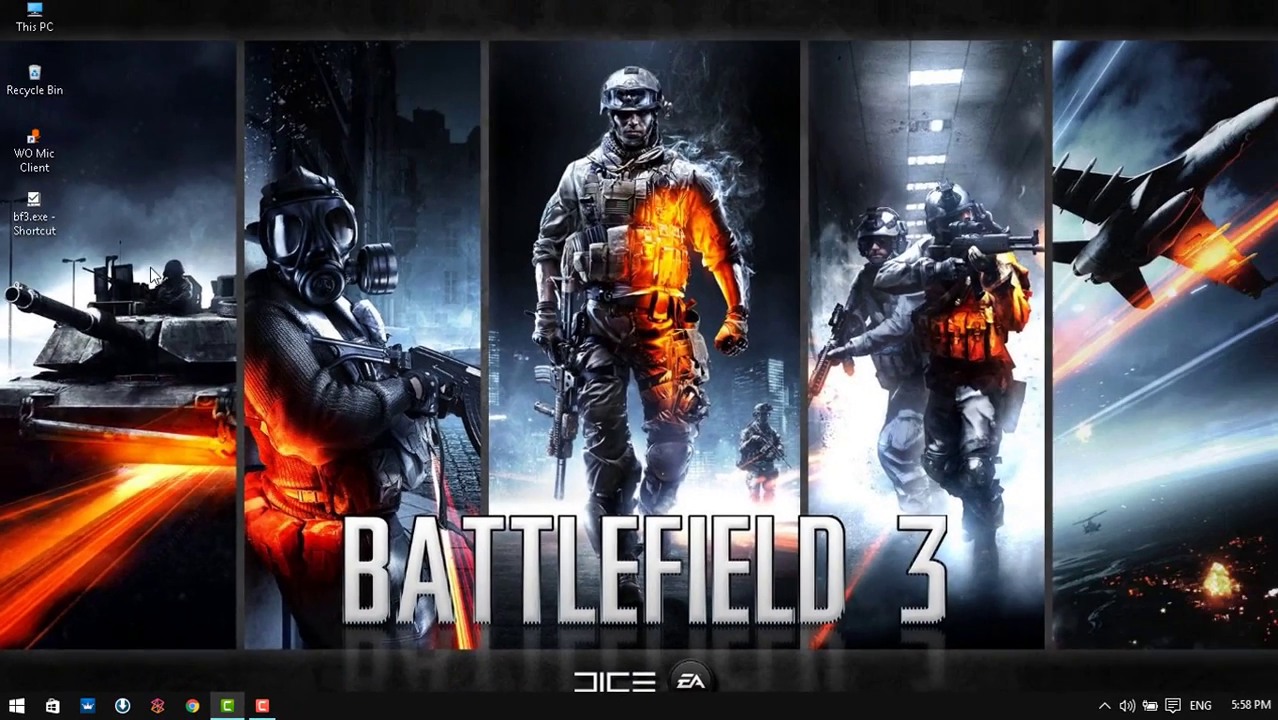